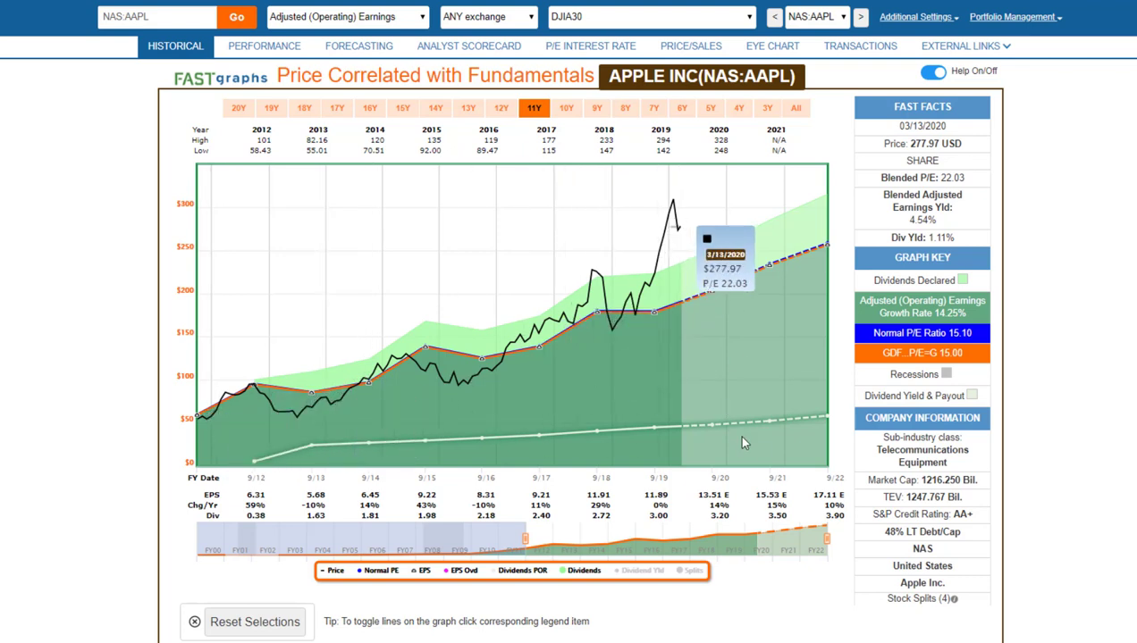
# Compare Apple's historical price and earnings graph over all years, 15 years, 12 years and 11 years.
pyautogui.click(798, 108)
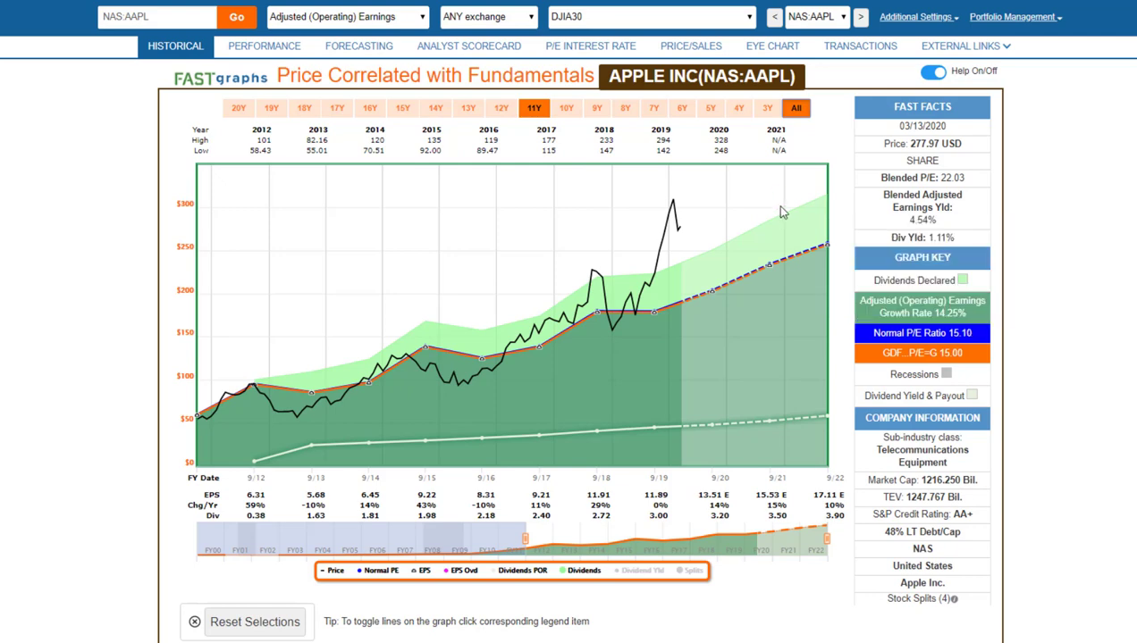
pyautogui.click(794, 110)
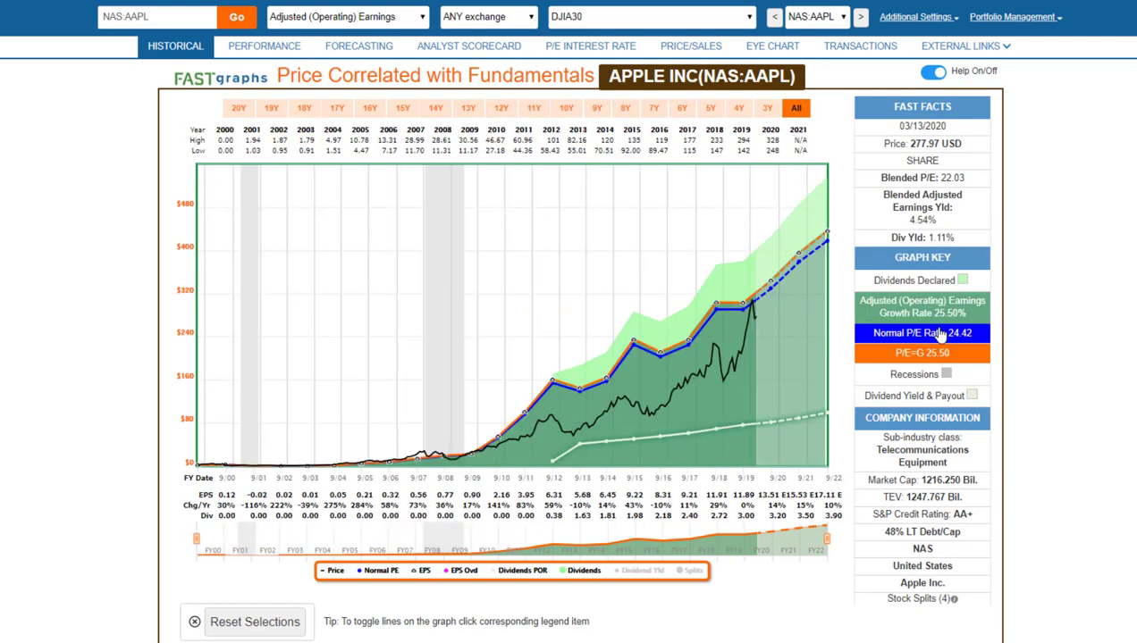
pyautogui.moveTo(945, 322)
pyautogui.click(402, 110)
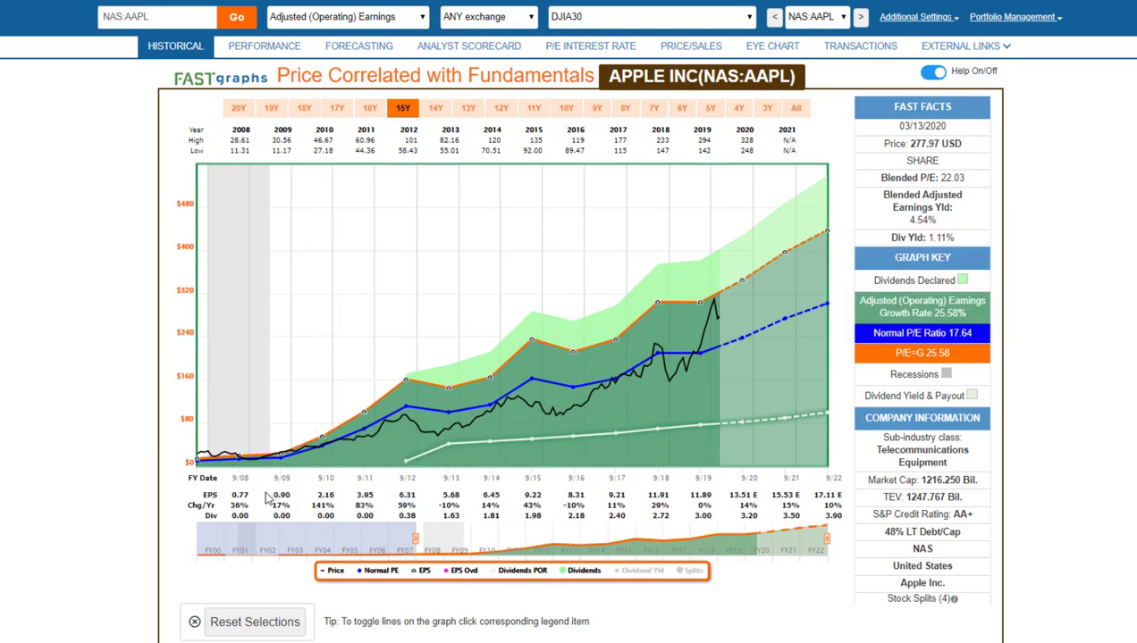
pyautogui.click(501, 110)
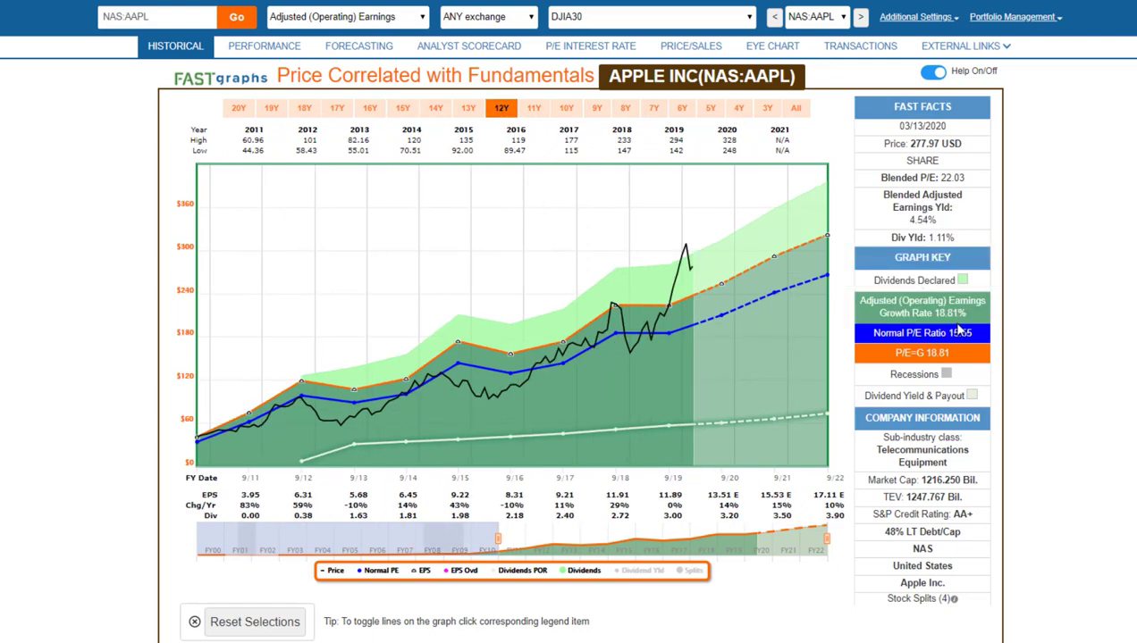
pyautogui.click(534, 109)
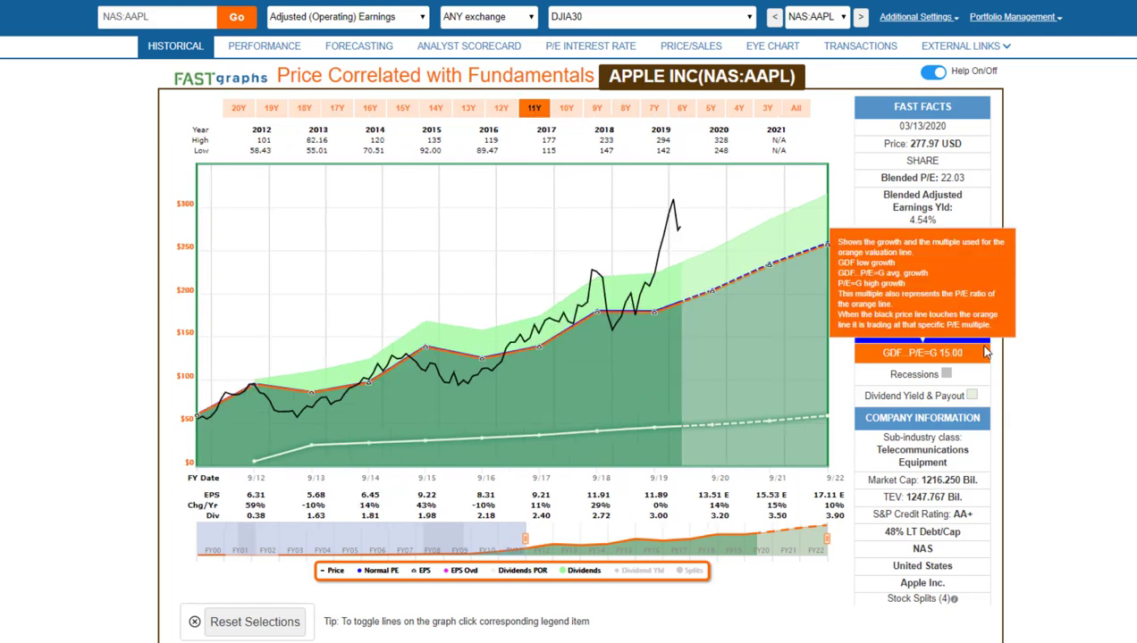
# Check Apple's estimates in the forecasting calculators and return to its historical graph.
pyautogui.click(362, 54)
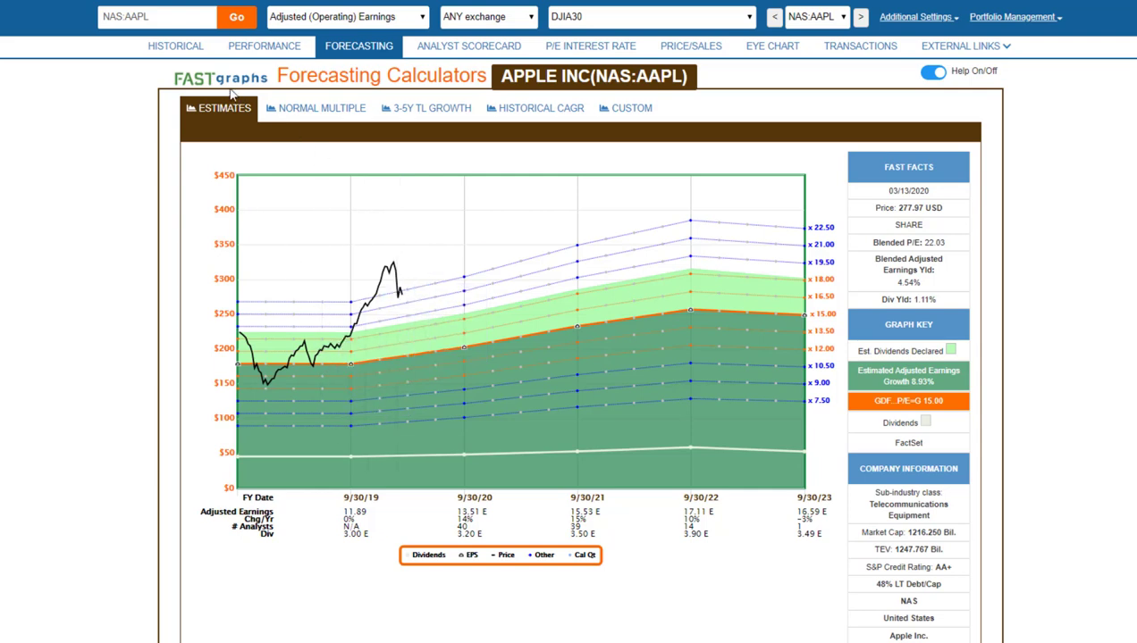
pyautogui.click(175, 49)
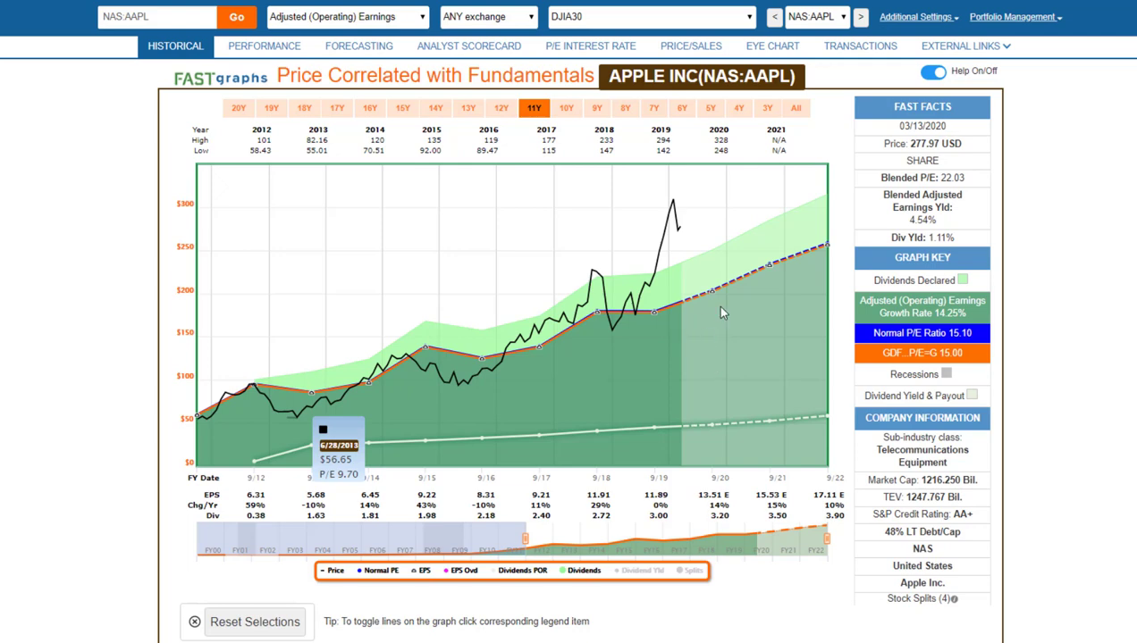
# Show American Express from the DJIA30 list, inspect its latest price points and extend the graph to all years.
pyautogui.click(862, 19)
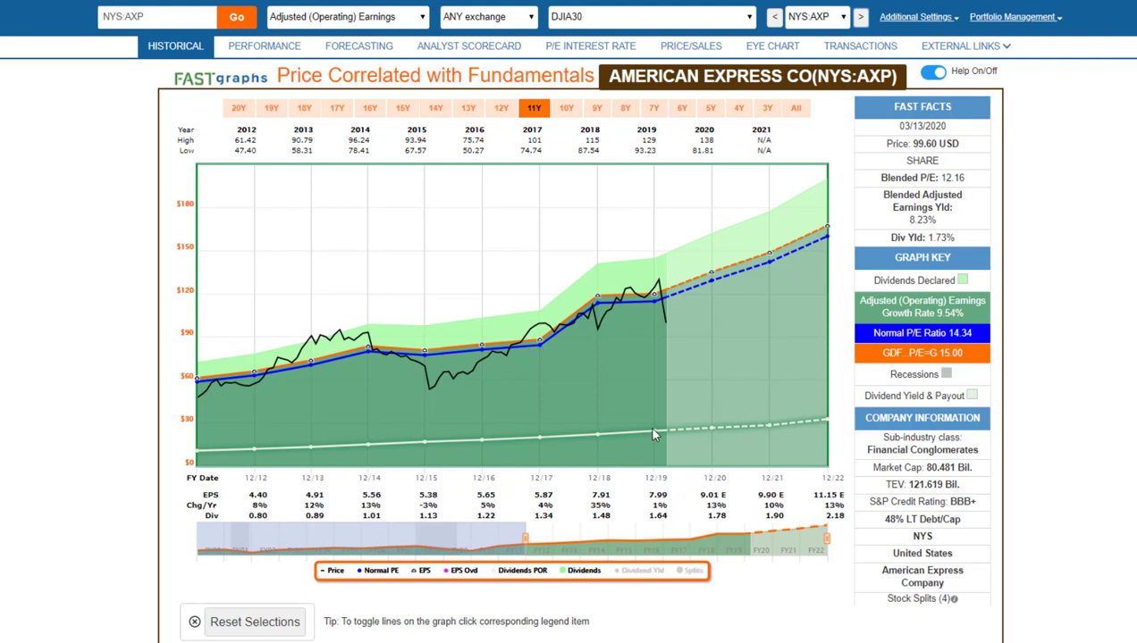
pyautogui.moveTo(655, 438)
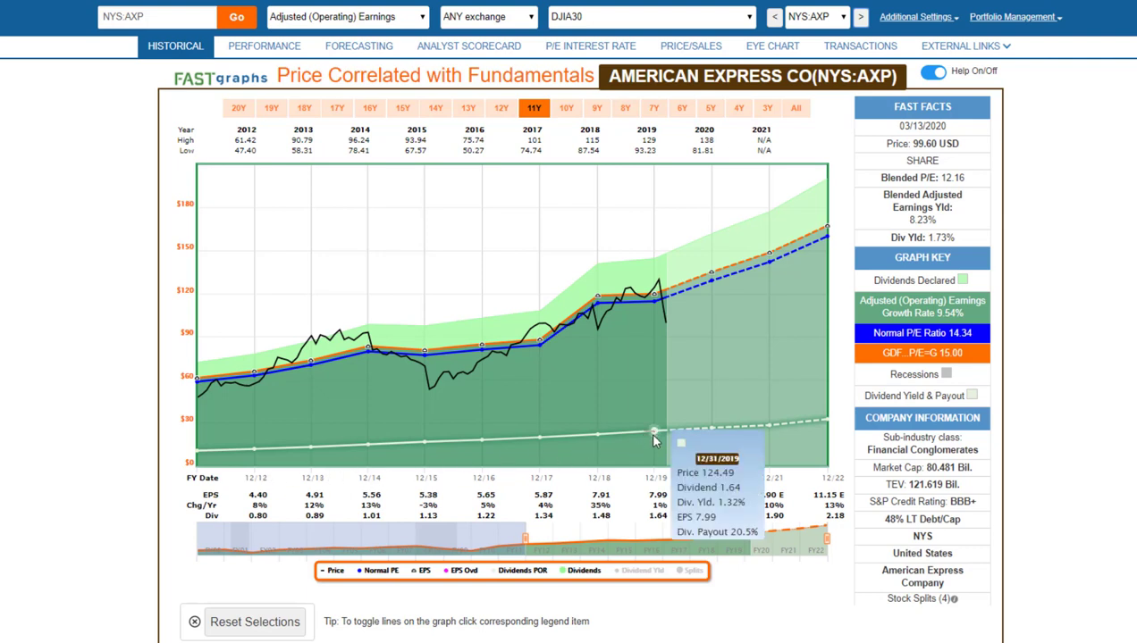
pyautogui.moveTo(663, 298)
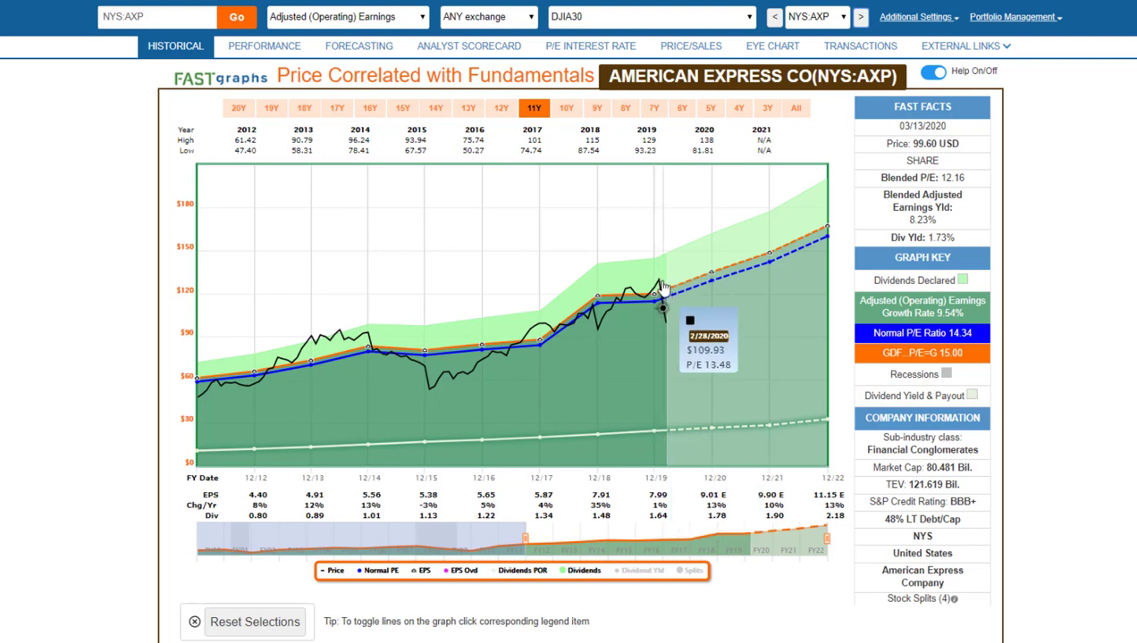
pyautogui.moveTo(666, 333)
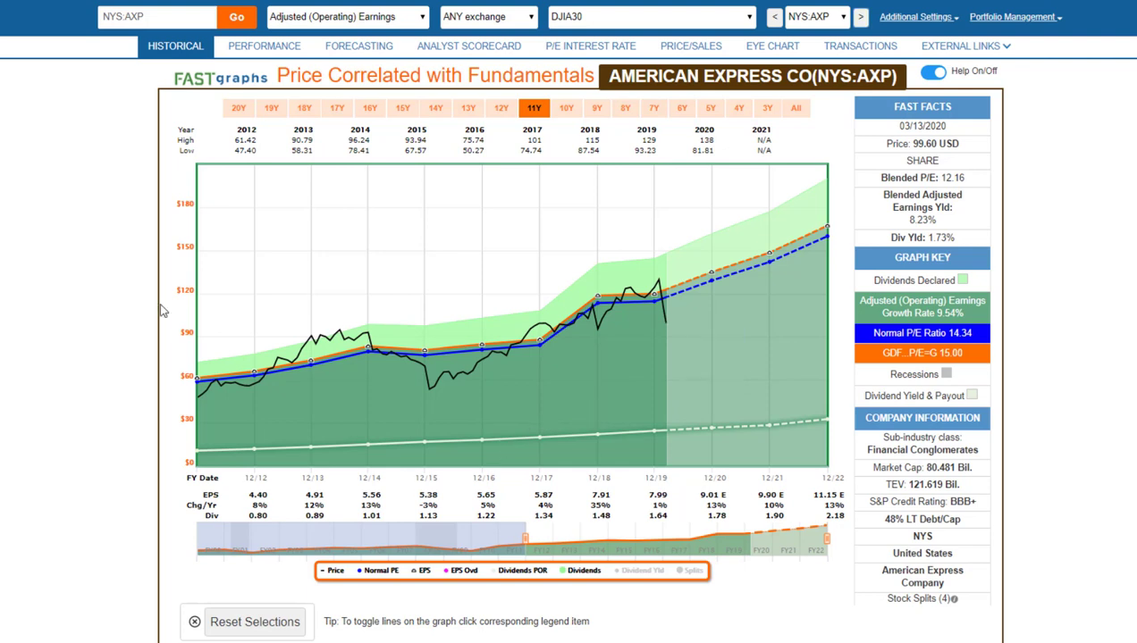
pyautogui.click(795, 107)
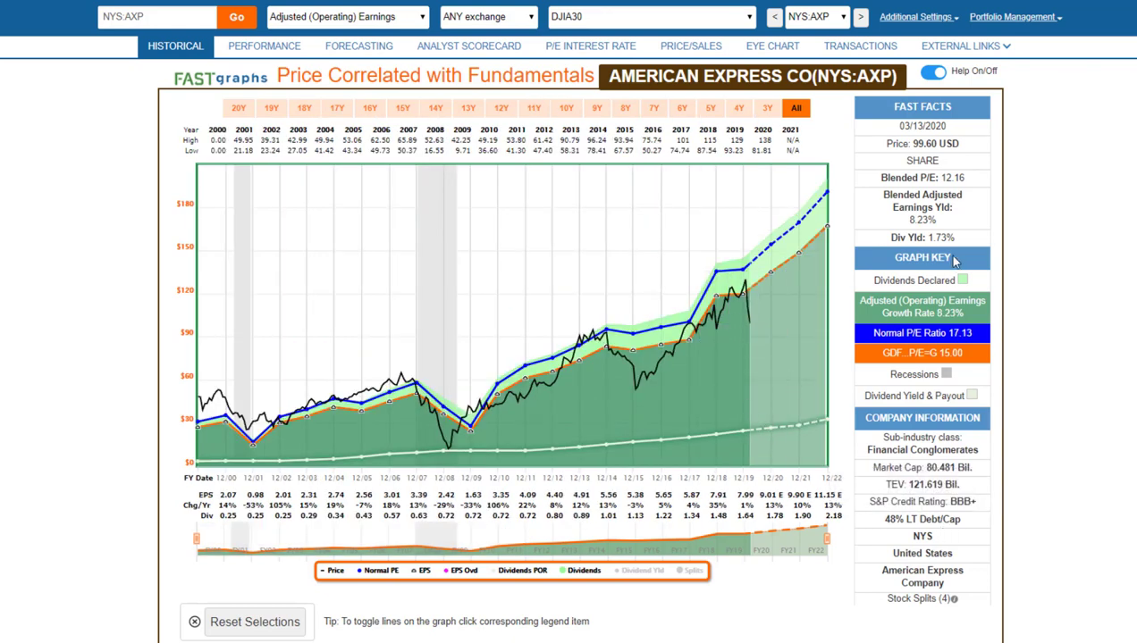
pyautogui.moveTo(984, 186)
pyautogui.moveTo(752, 329)
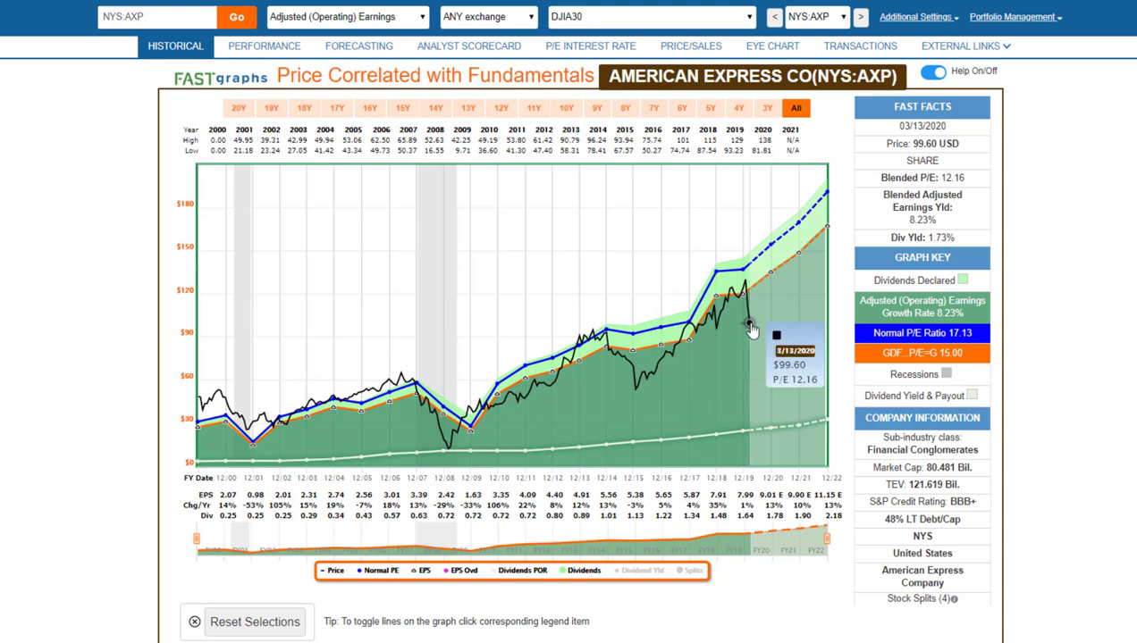
# Examine Boeing's all-years historical graph and its forecasting estimates, ending back on the historical graph.
pyautogui.click(860, 18)
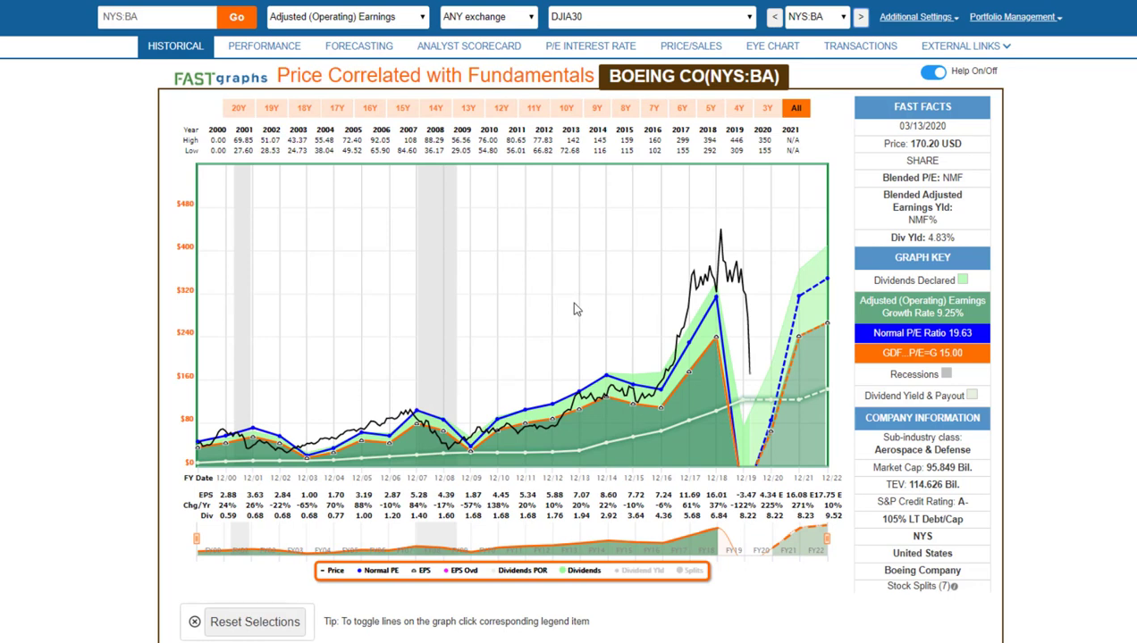
pyautogui.moveTo(505, 454)
pyautogui.moveTo(220, 438)
pyautogui.moveTo(771, 436)
pyautogui.click(353, 54)
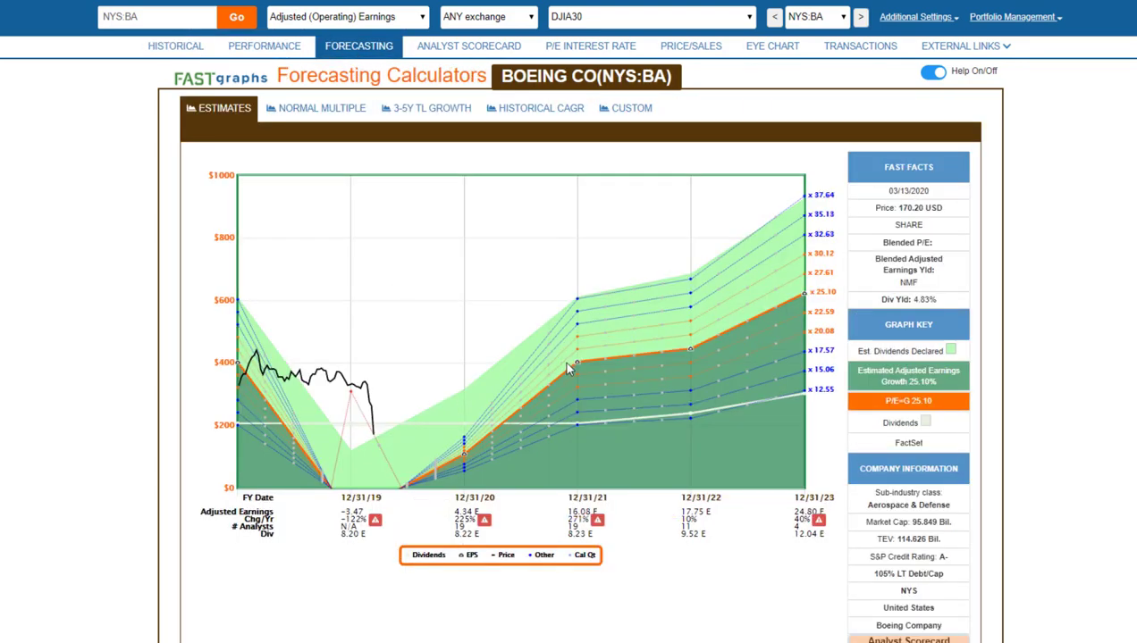
pyautogui.click(179, 54)
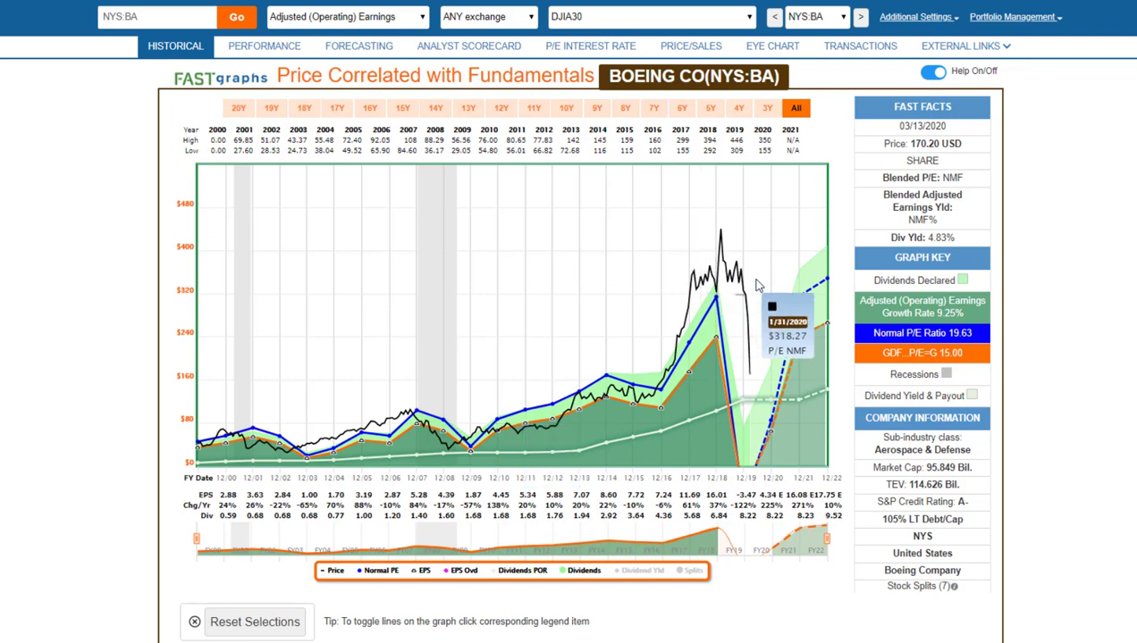
# Review the historical graphs of Caterpillar and Cisco Systems, inspecting Cisco's price line and valuation facts.
pyautogui.click(863, 18)
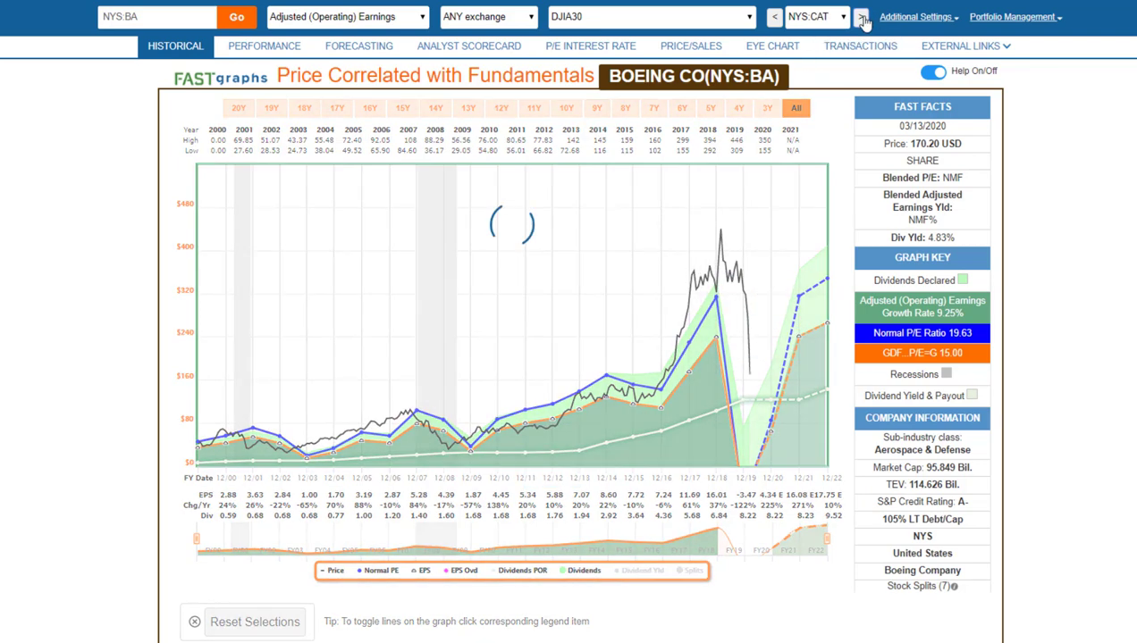
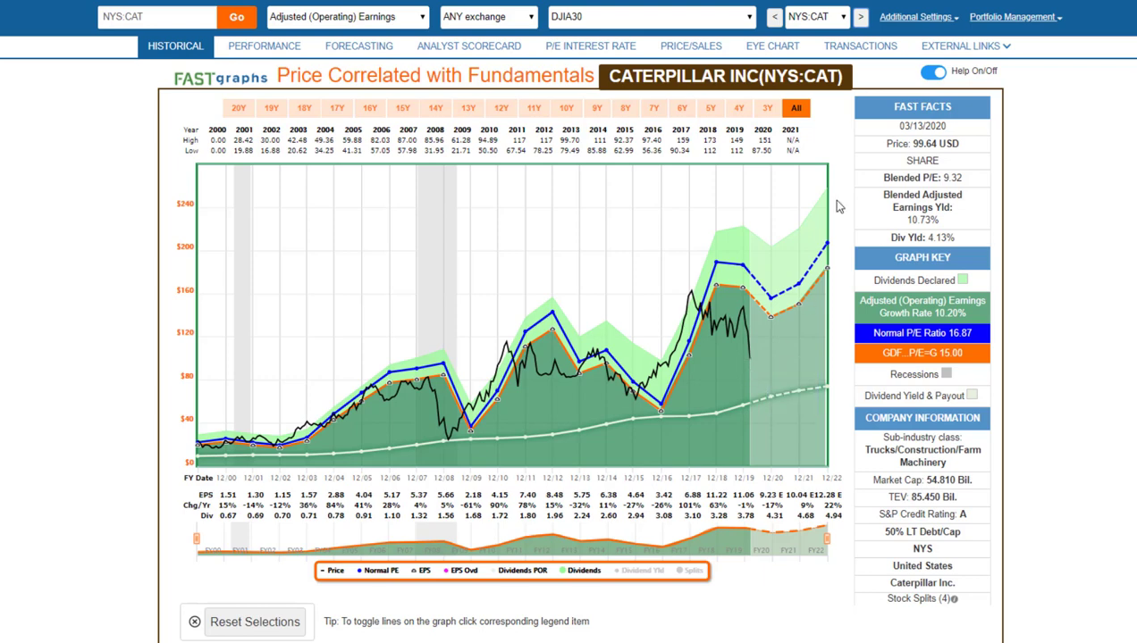
pyautogui.click(860, 18)
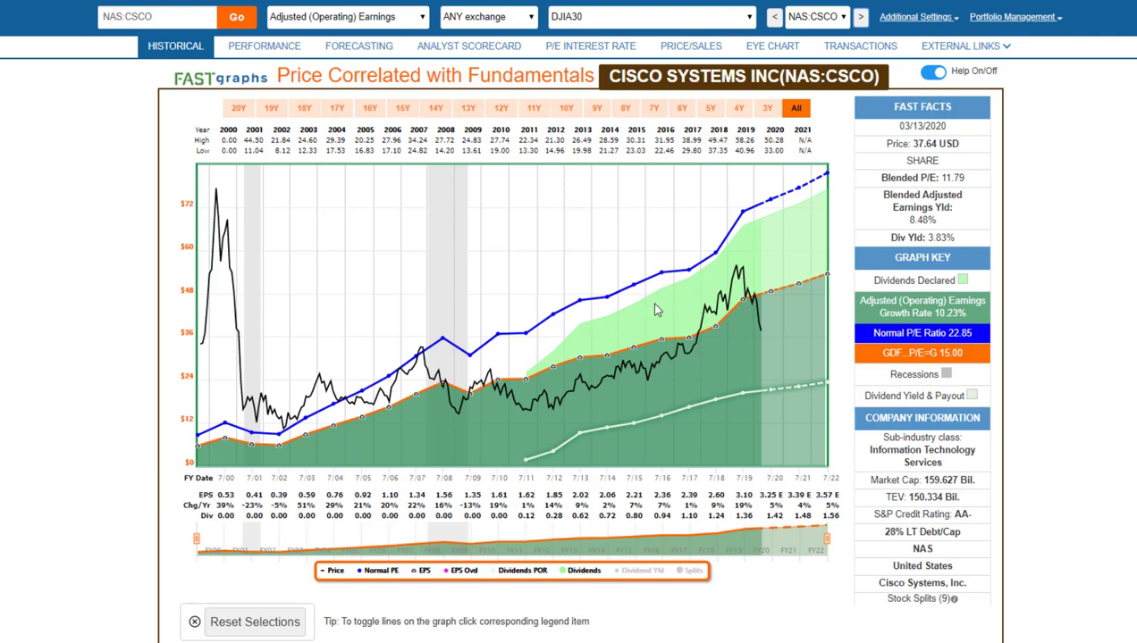
pyautogui.moveTo(610, 376)
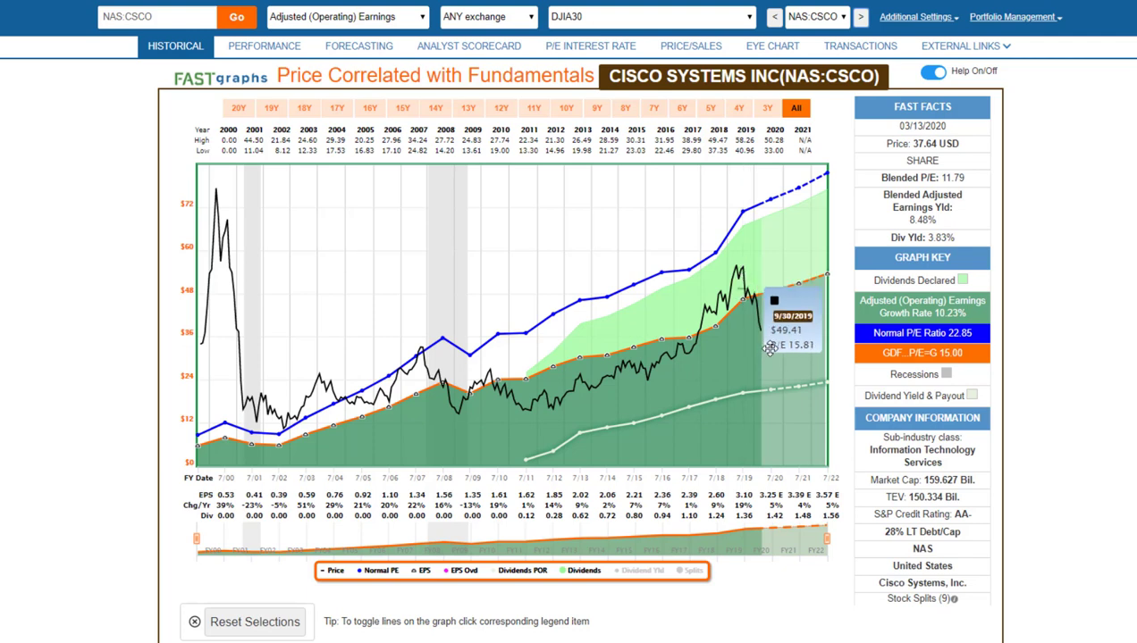
pyautogui.moveTo(974, 249)
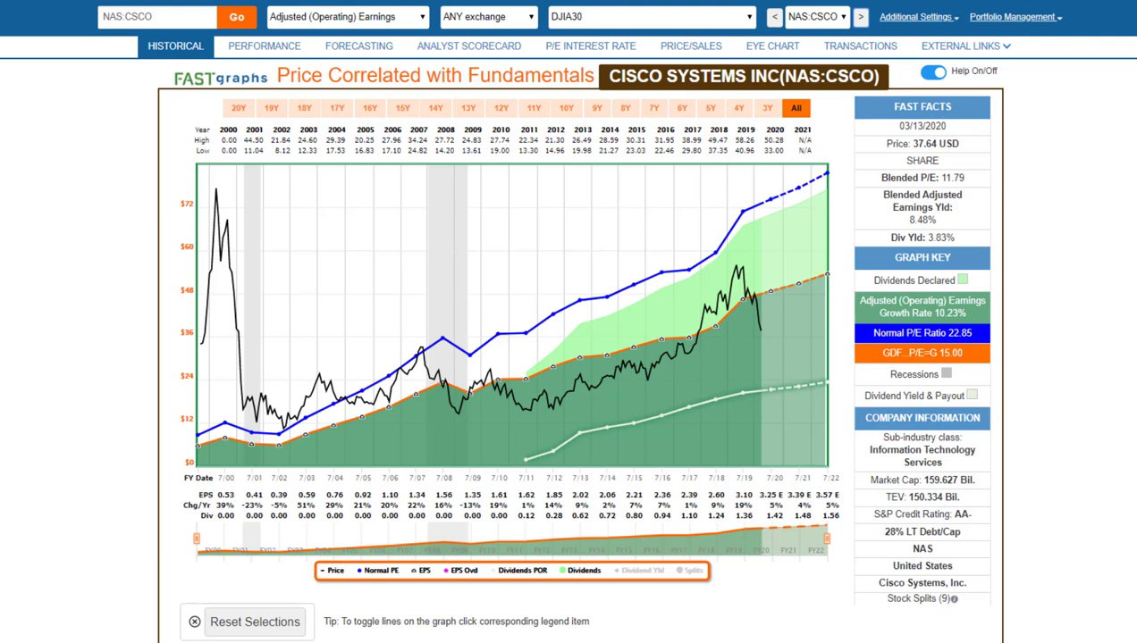
pyautogui.moveTo(550, 427)
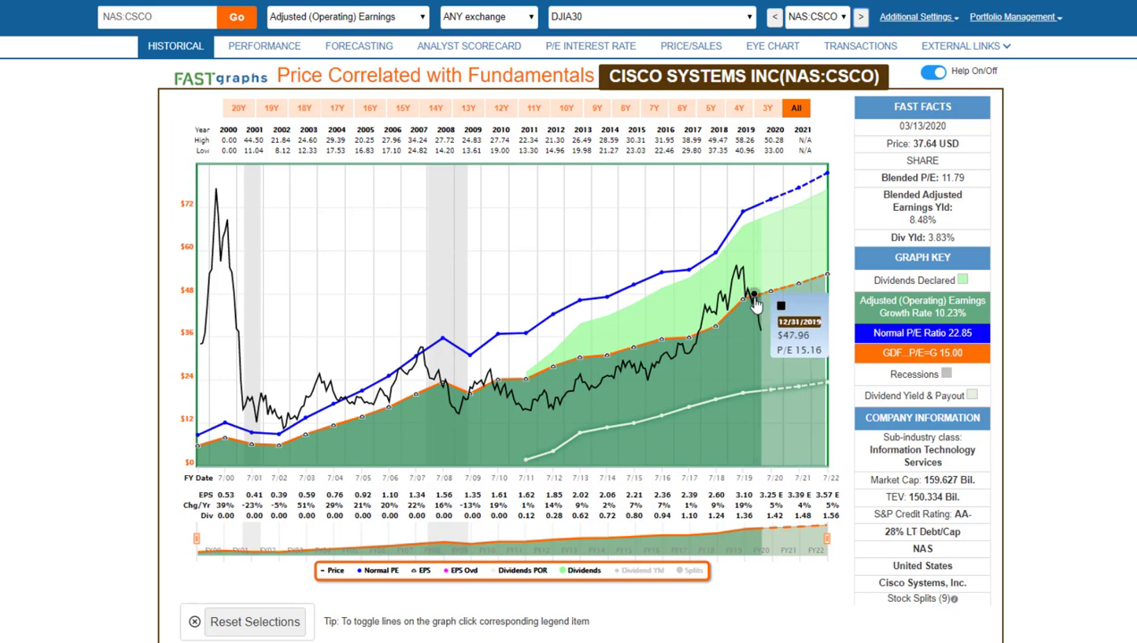
# Review the historical graphs of Chevron and Walt Disney, inspecting their recent prices against earnings.
pyautogui.click(858, 18)
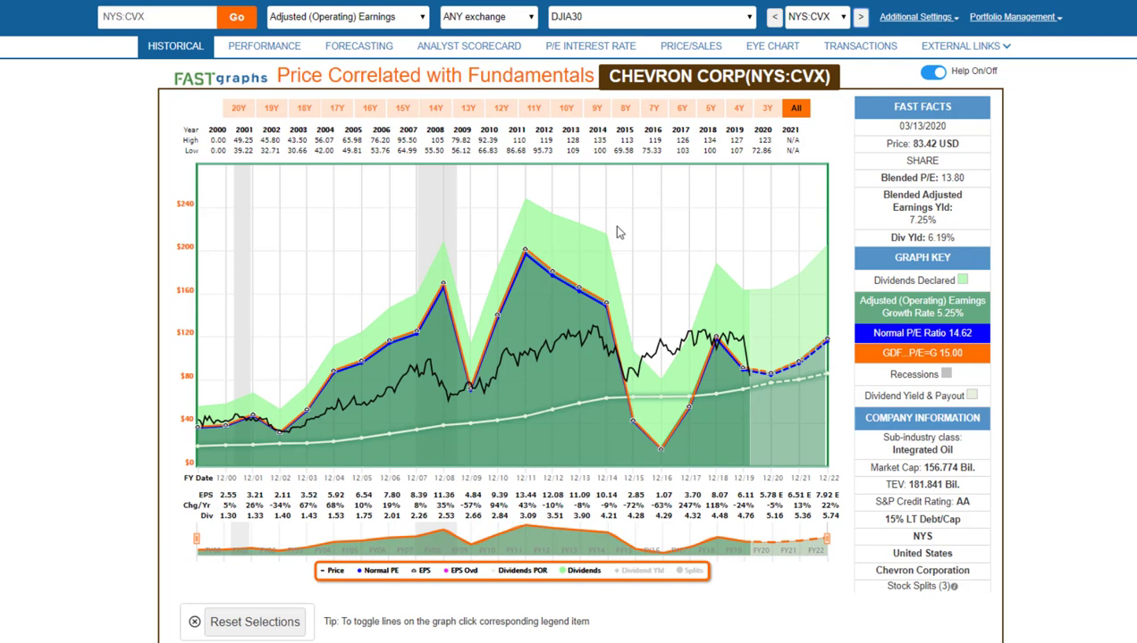
pyautogui.moveTo(736, 384)
pyautogui.click(862, 20)
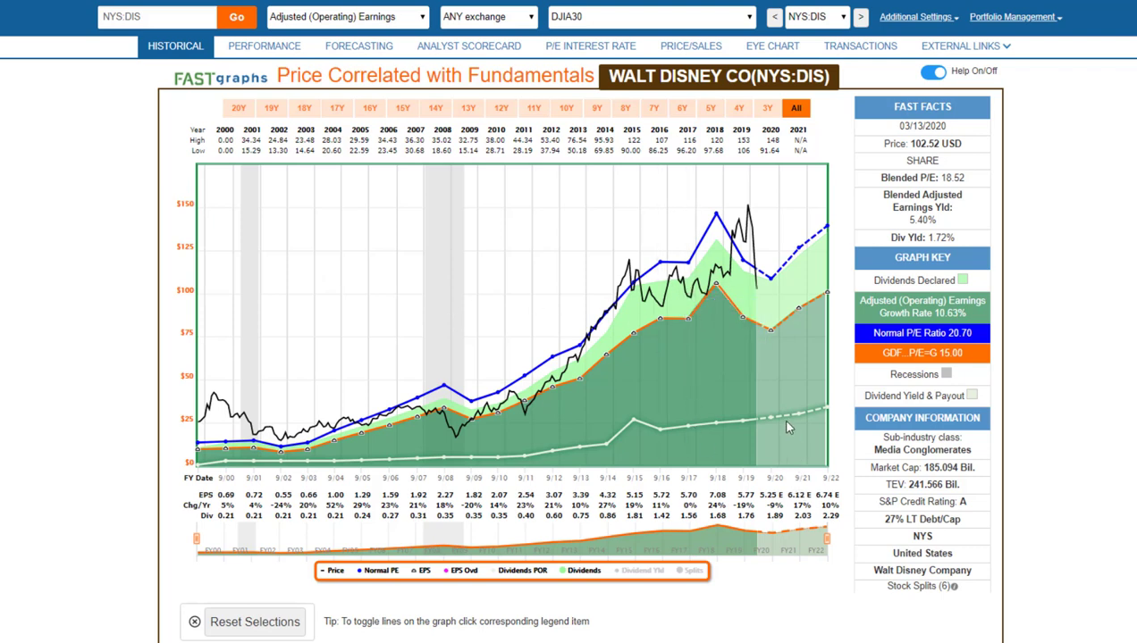
pyautogui.moveTo(715, 292)
pyautogui.moveTo(747, 208)
# Show Dow Inc's historical graph and inspect its latest price point and dividend yield.
pyautogui.click(861, 18)
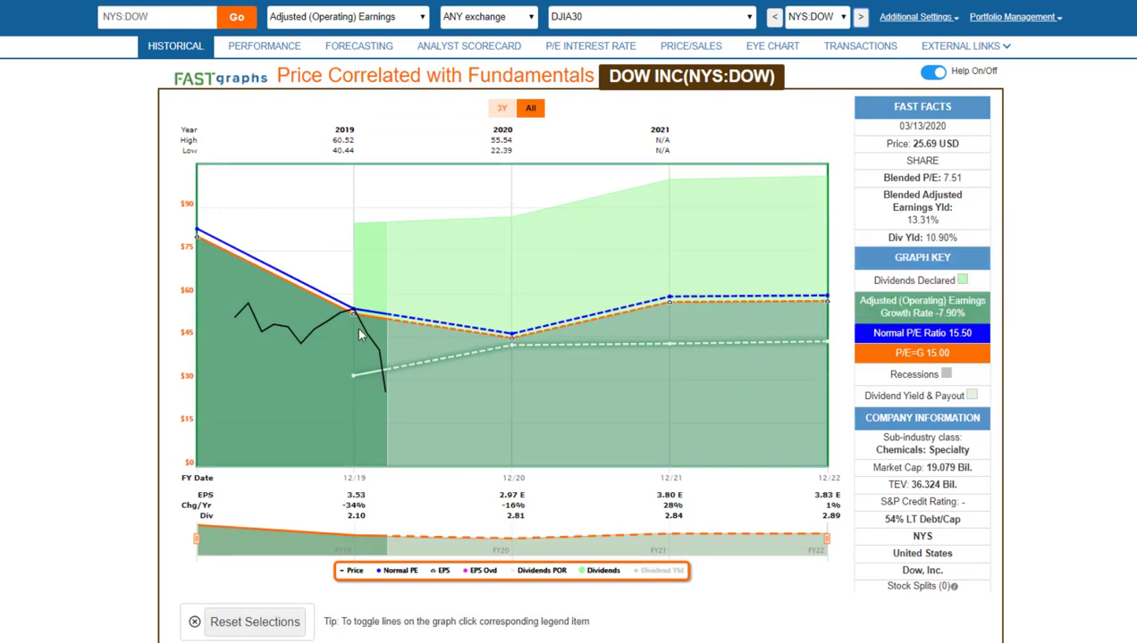
pyautogui.moveTo(396, 405)
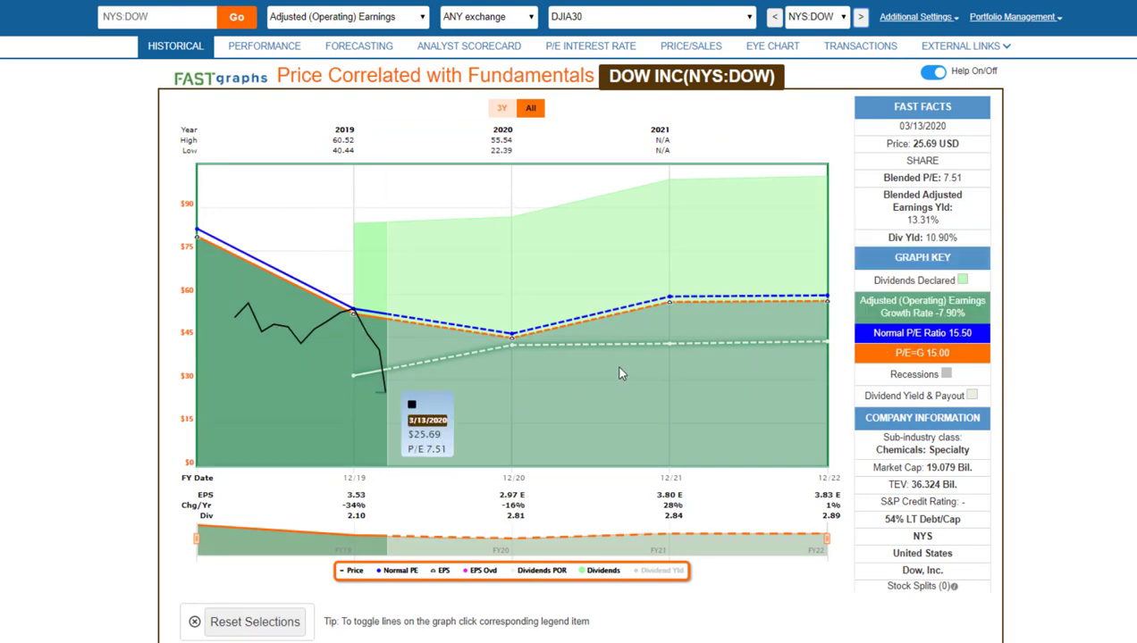
pyautogui.moveTo(961, 248)
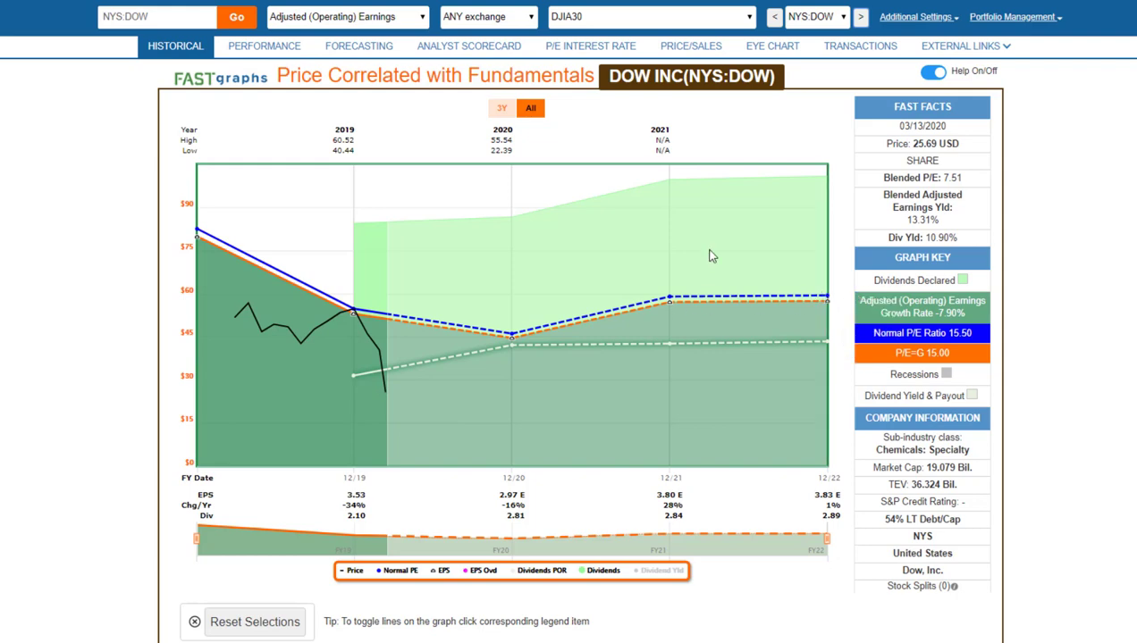
# Show Goldman Sachs, set its historical graph to 11 years and inspect the normal P/E ratio and latest prices.
pyautogui.click(860, 19)
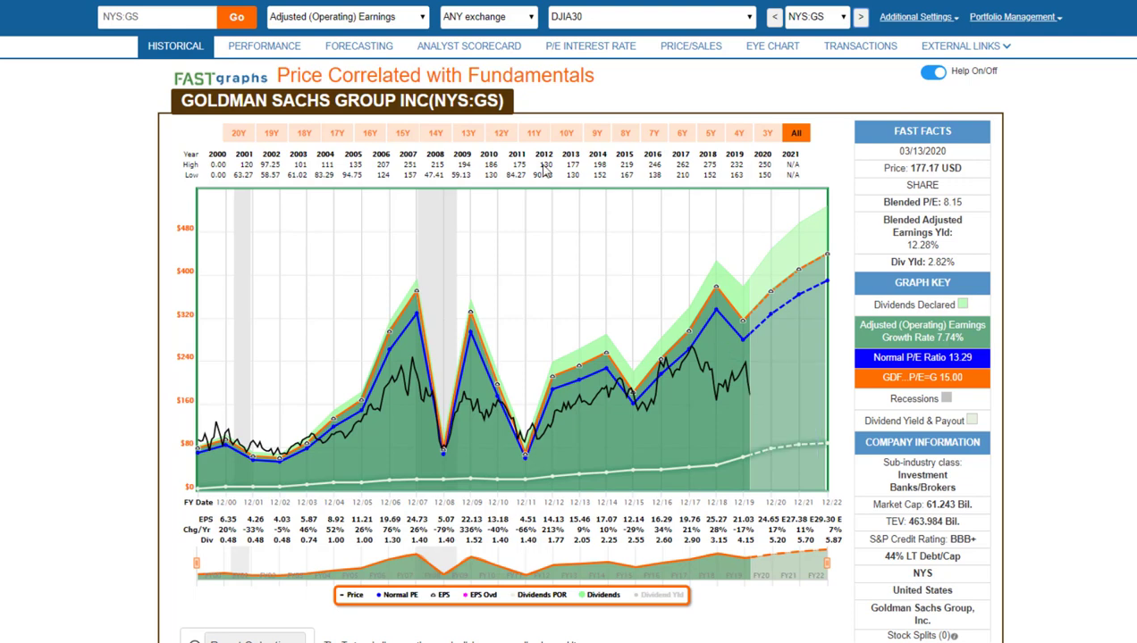
pyautogui.click(533, 135)
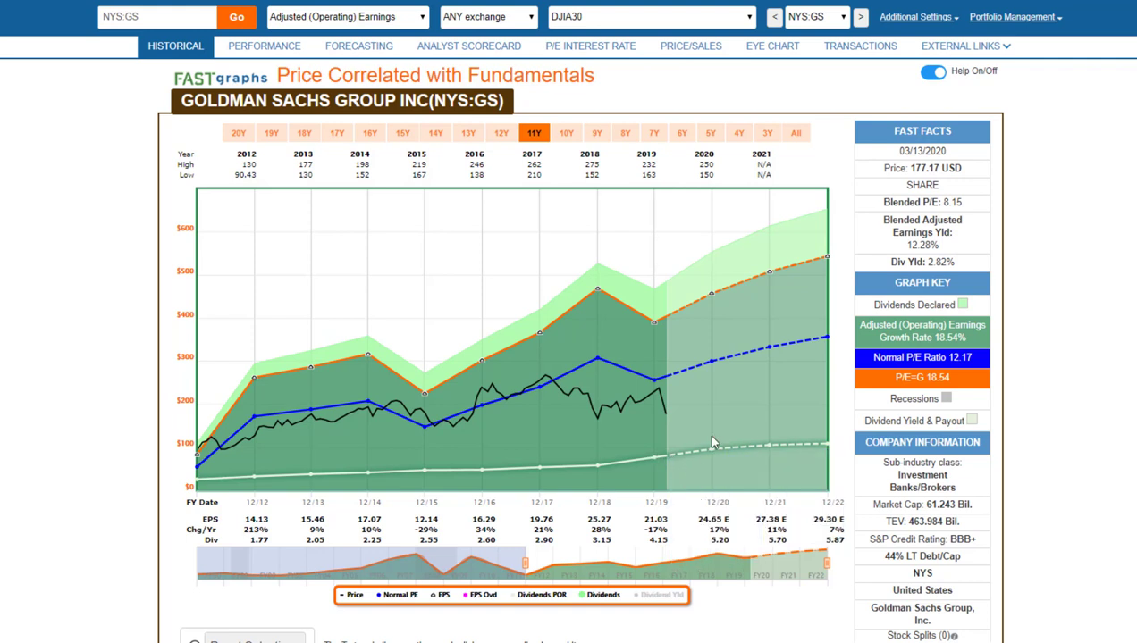
pyautogui.moveTo(956, 359)
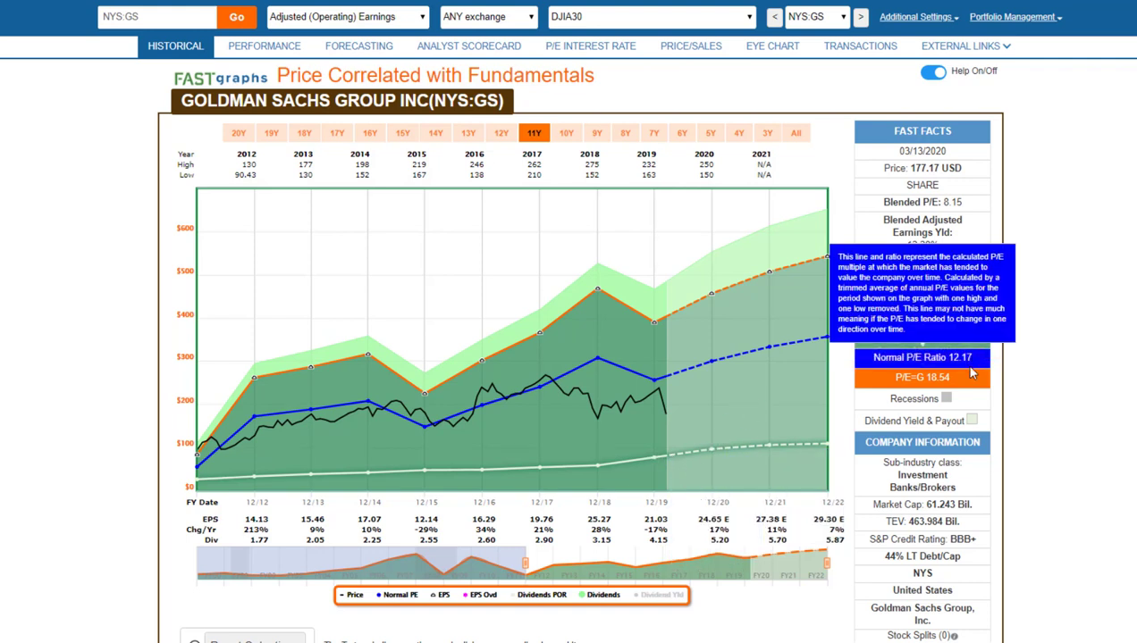
pyautogui.moveTo(598, 360)
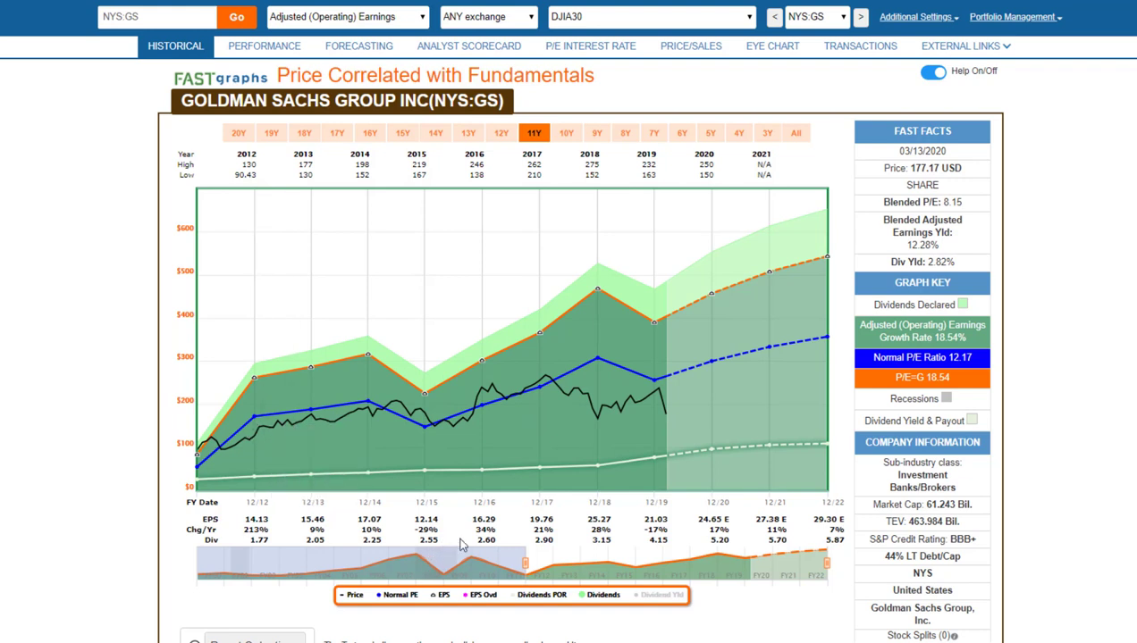
pyautogui.moveTo(703, 372)
pyautogui.moveTo(932, 506)
pyautogui.moveTo(664, 416)
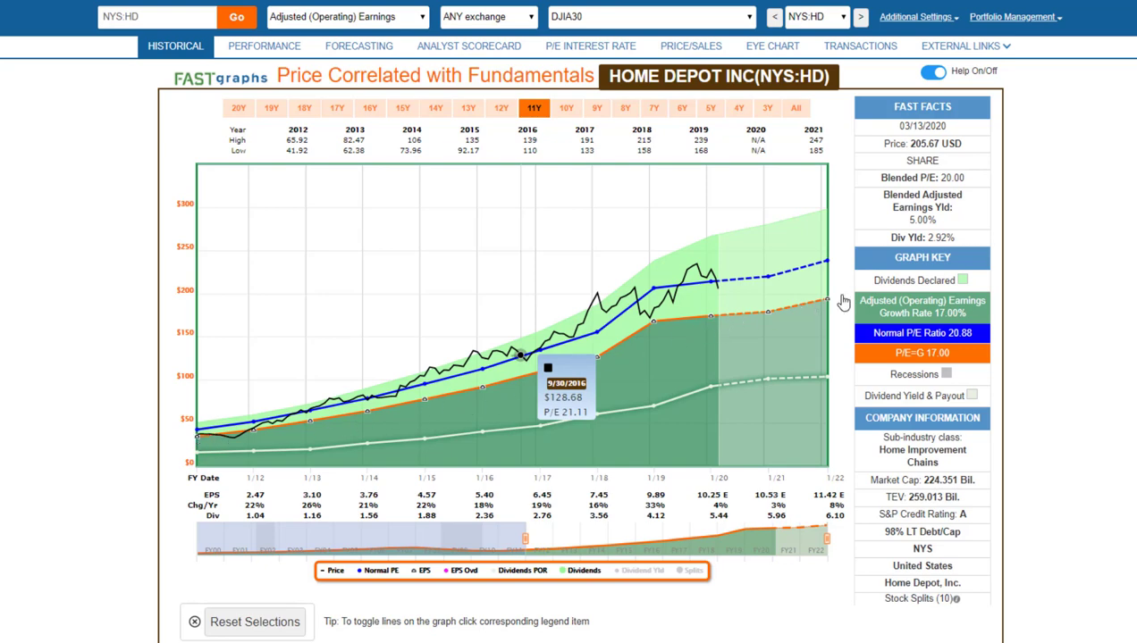
# Compare Home Depot's historical graph over all years and 10 years, ending on the all-years view.
pyautogui.click(802, 111)
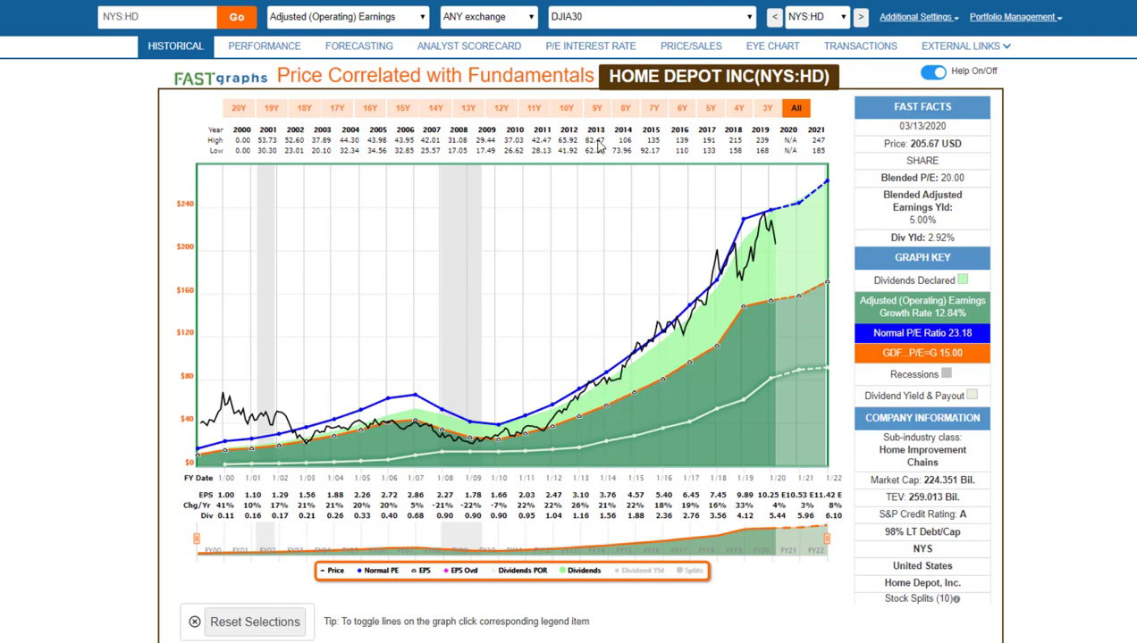
pyautogui.click(564, 109)
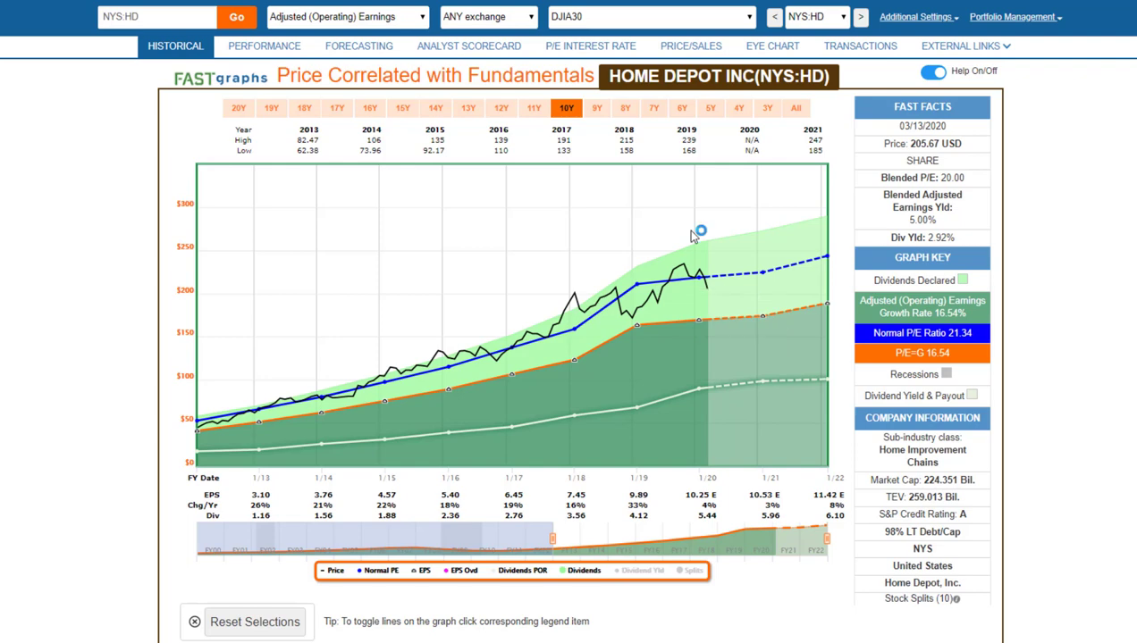
pyautogui.click(796, 109)
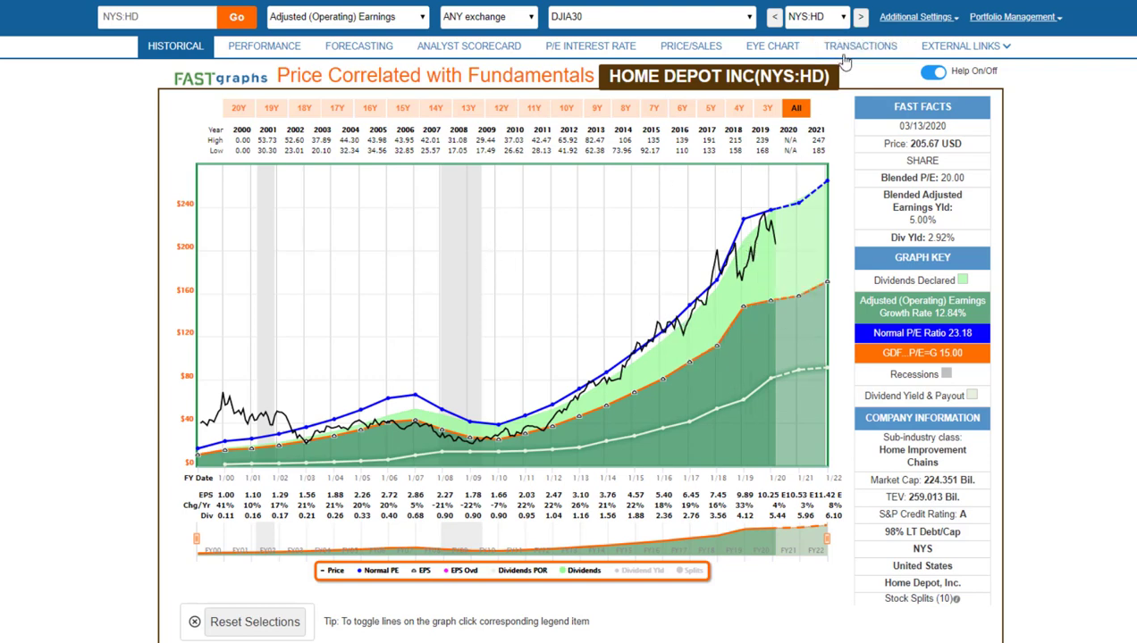
# Show IBM's historical graph and inspect its latest price, blended P/E and dividend yield.
pyautogui.click(860, 18)
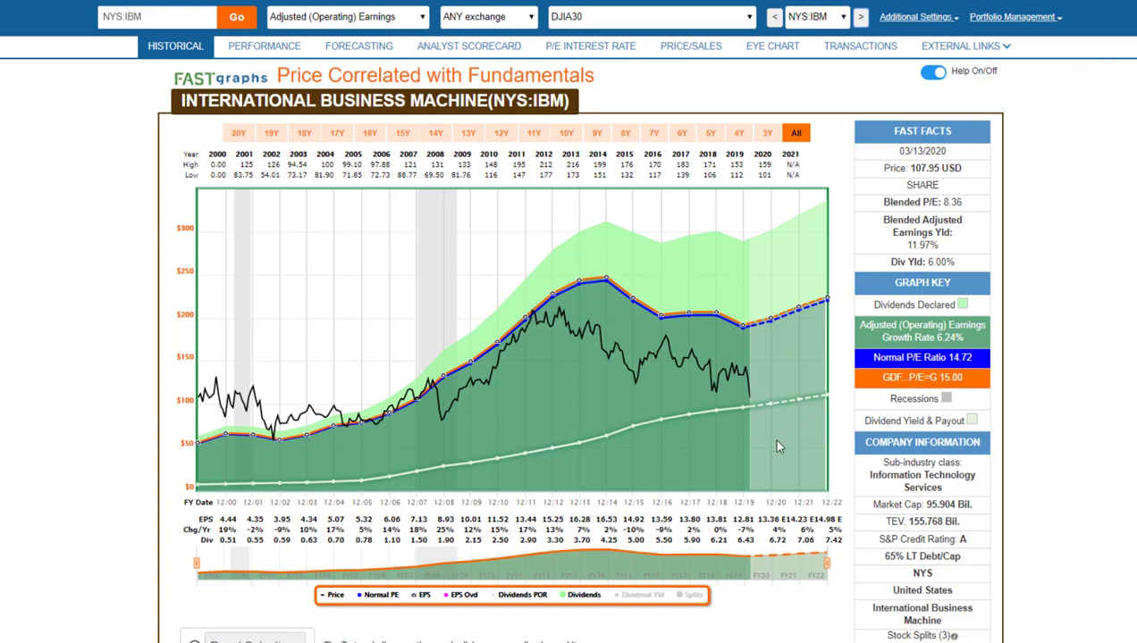
pyautogui.moveTo(751, 407)
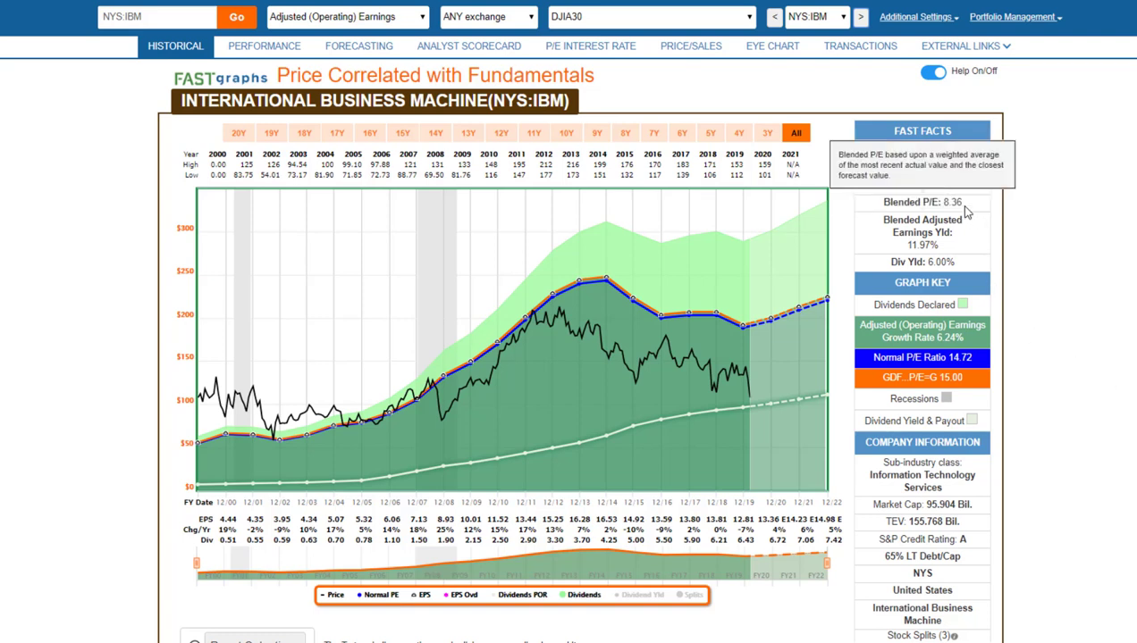
pyautogui.moveTo(966, 275)
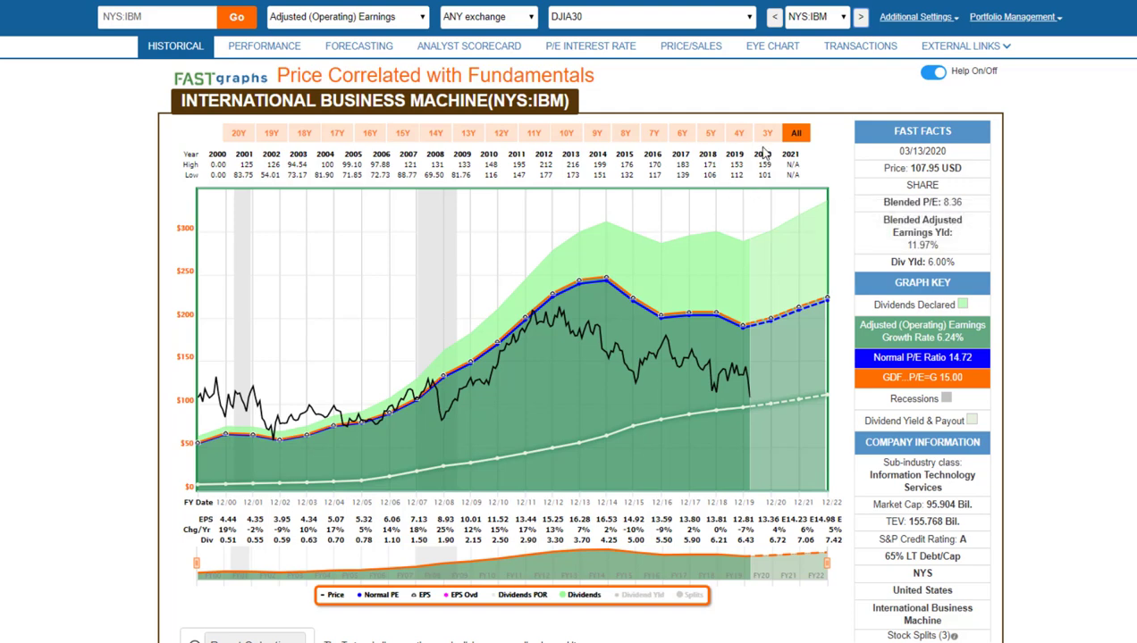
# Show Intel, set its historical graph to 11 years and inspect the recent price and blended P/E.
pyautogui.click(860, 16)
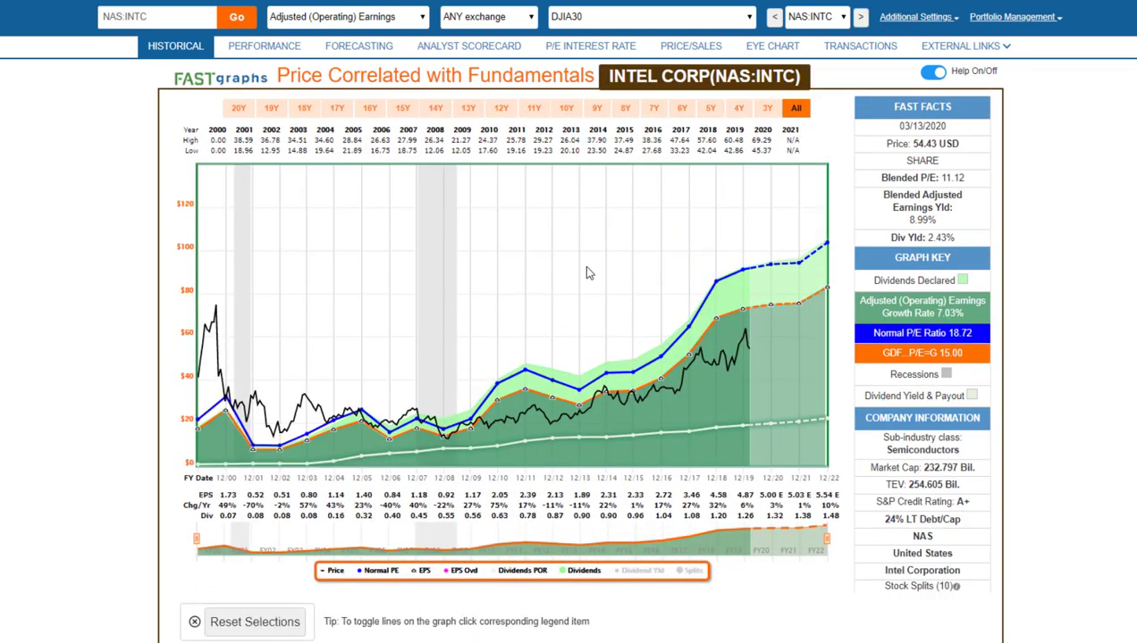
pyautogui.click(535, 109)
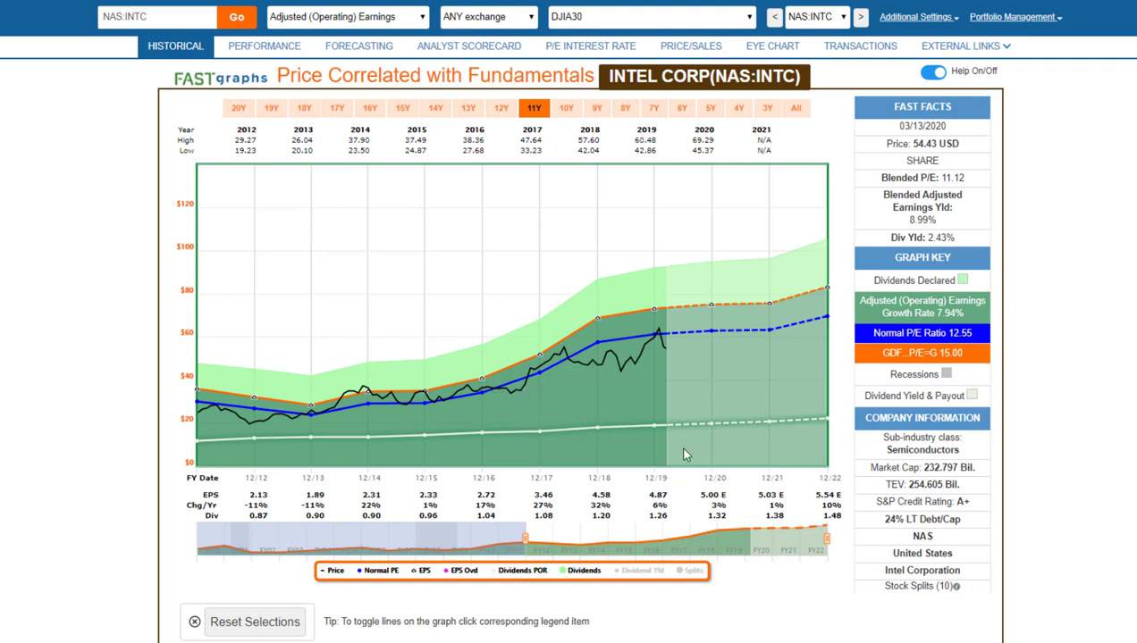
pyautogui.moveTo(659, 333)
pyautogui.moveTo(979, 185)
# Review Johnson & Johnson's historical graph over all years and JPMorgan Chase's over 11 years, inspecting recent prices.
pyautogui.click(860, 20)
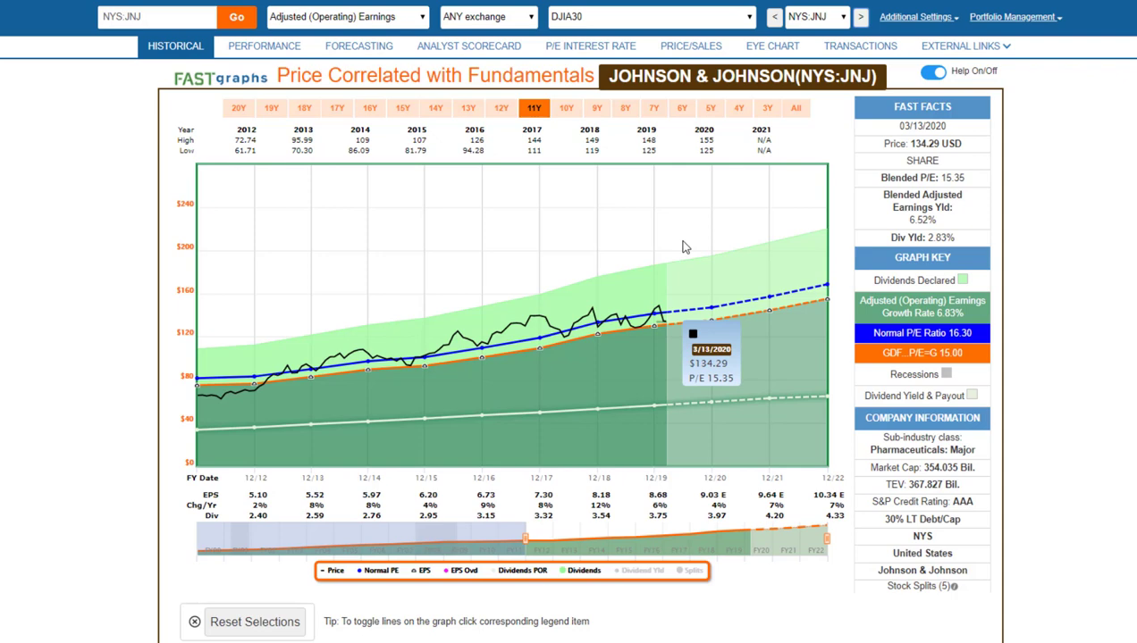
pyautogui.click(796, 107)
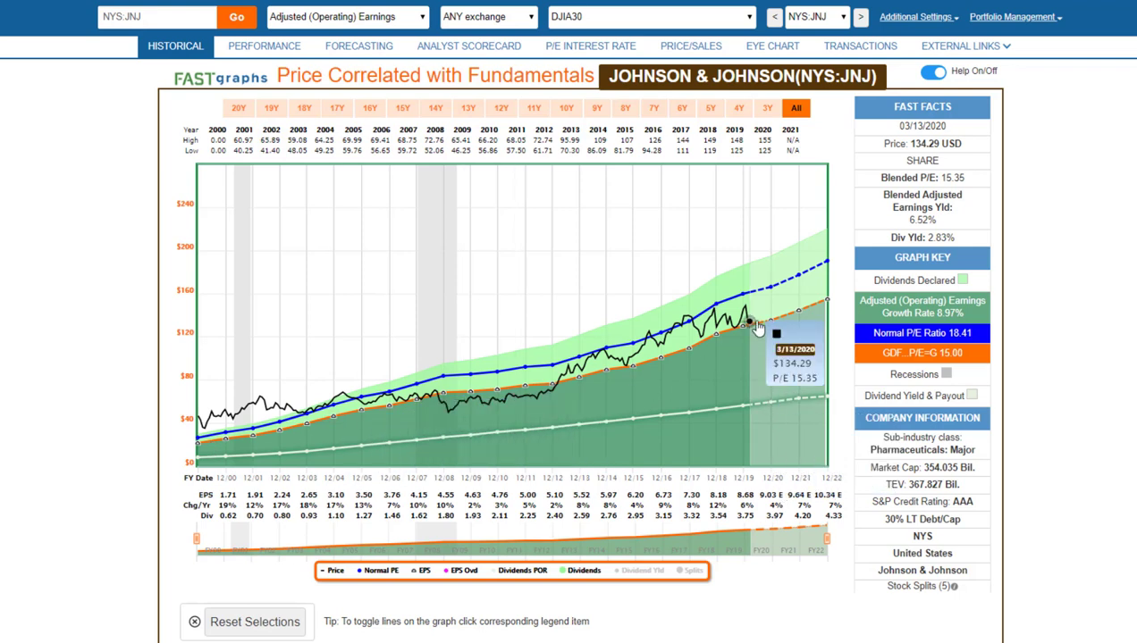
pyautogui.click(860, 16)
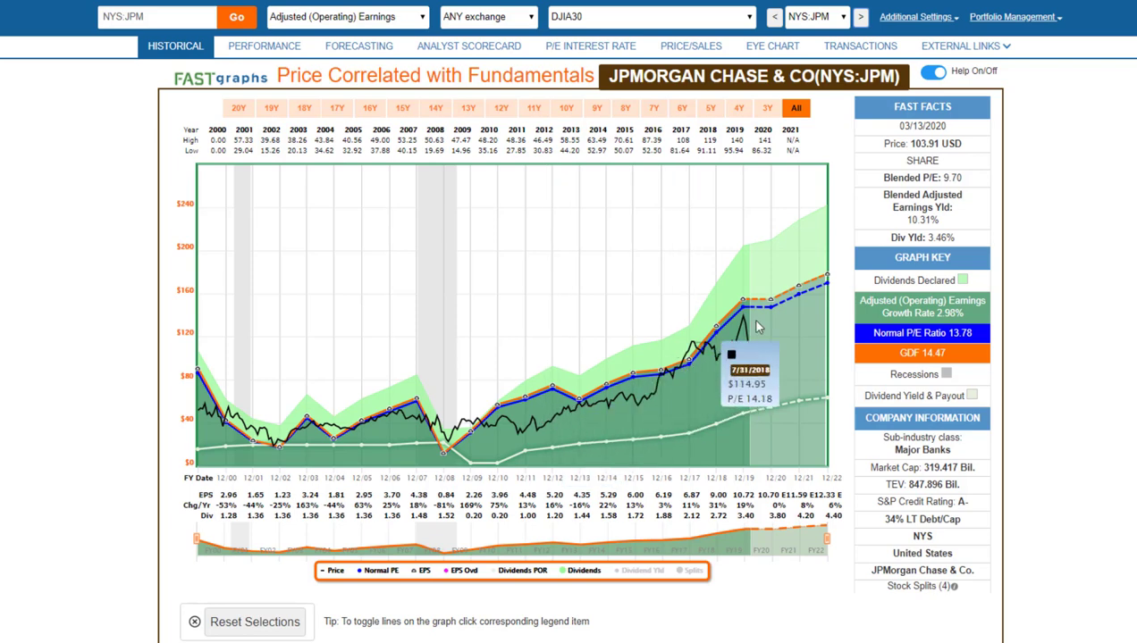
pyautogui.click(533, 108)
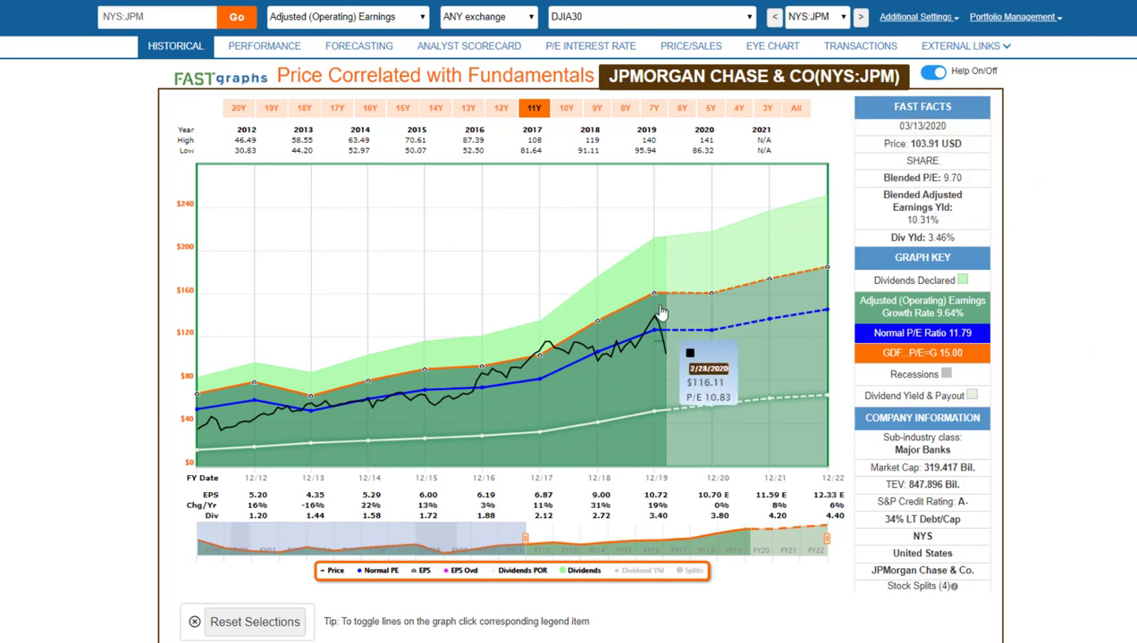
# Show Coca-Cola, compare its historical graph over all years and 12 years, and inspect the recent price.
pyautogui.click(860, 18)
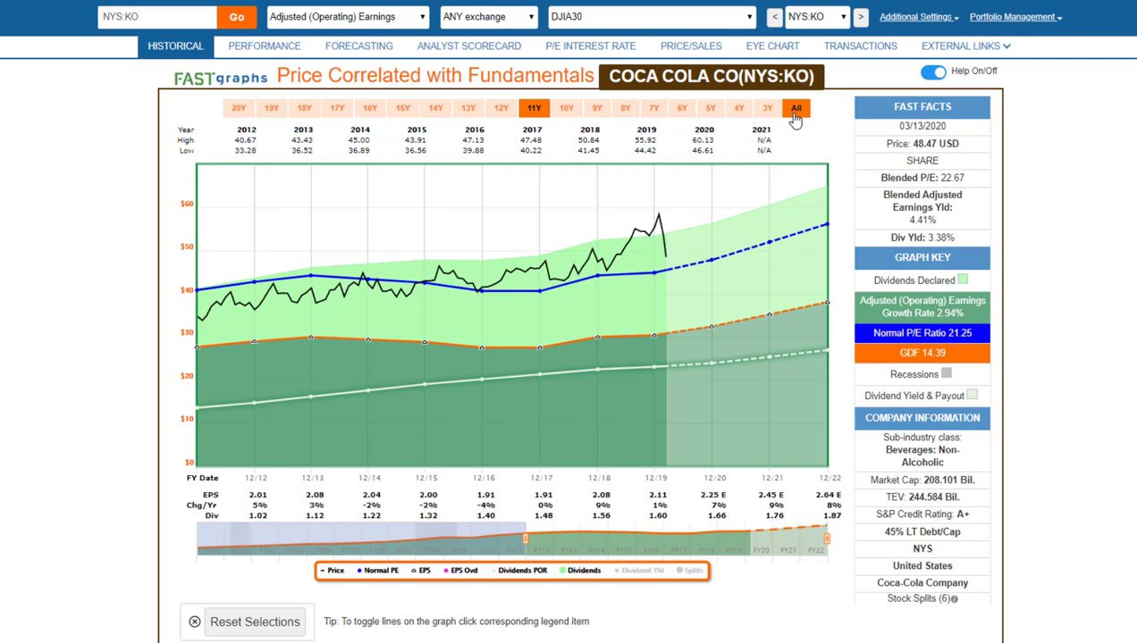
pyautogui.click(796, 109)
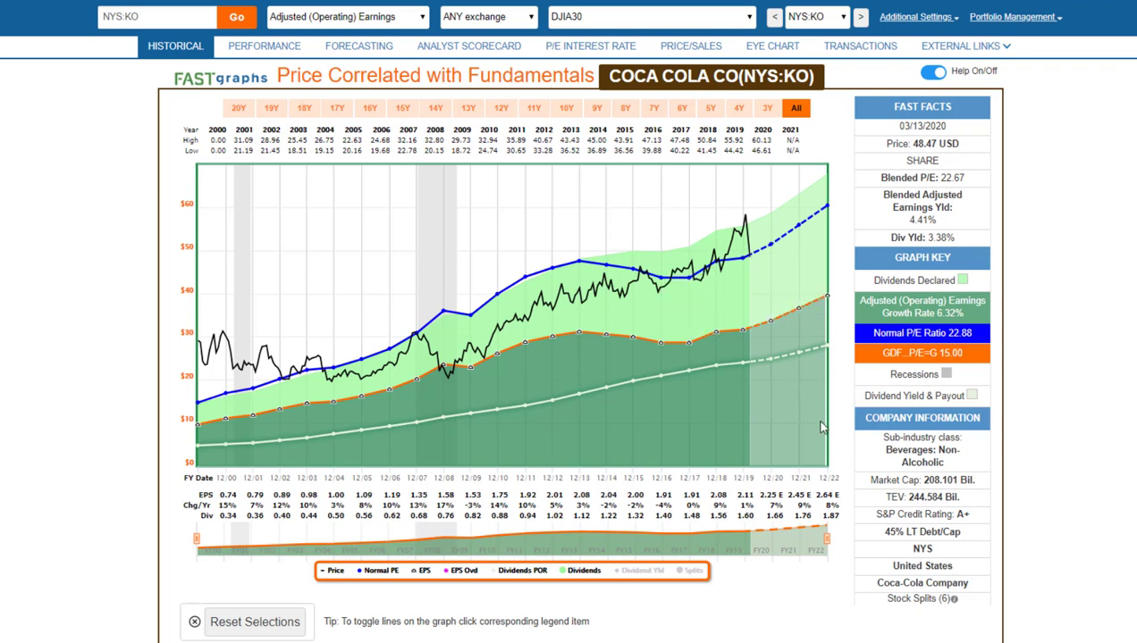
pyautogui.click(501, 111)
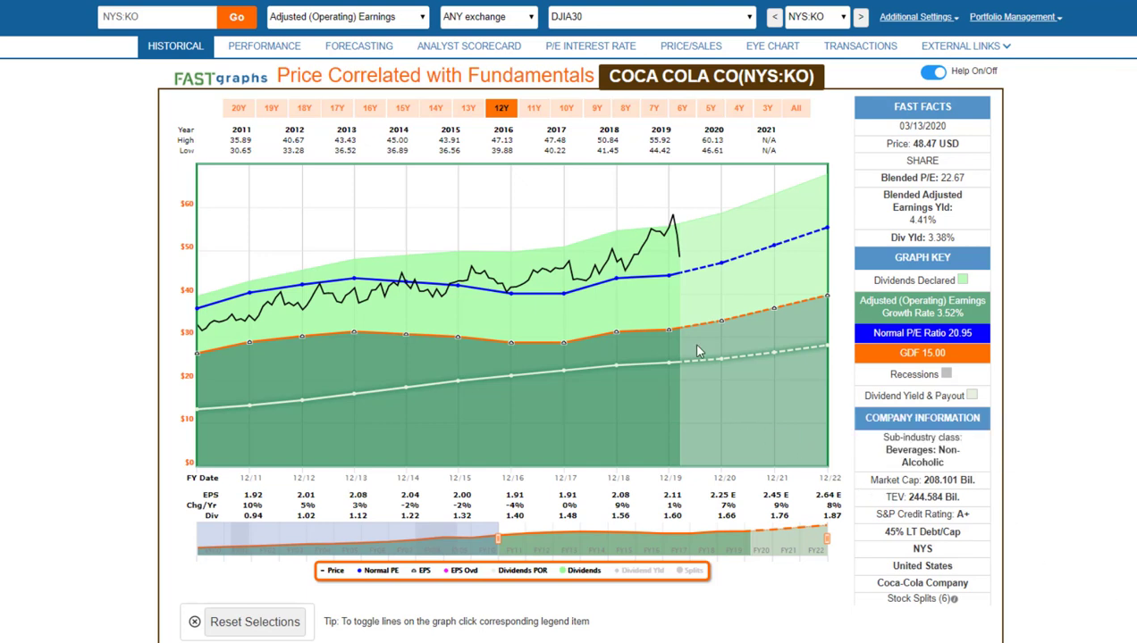
pyautogui.moveTo(676, 239)
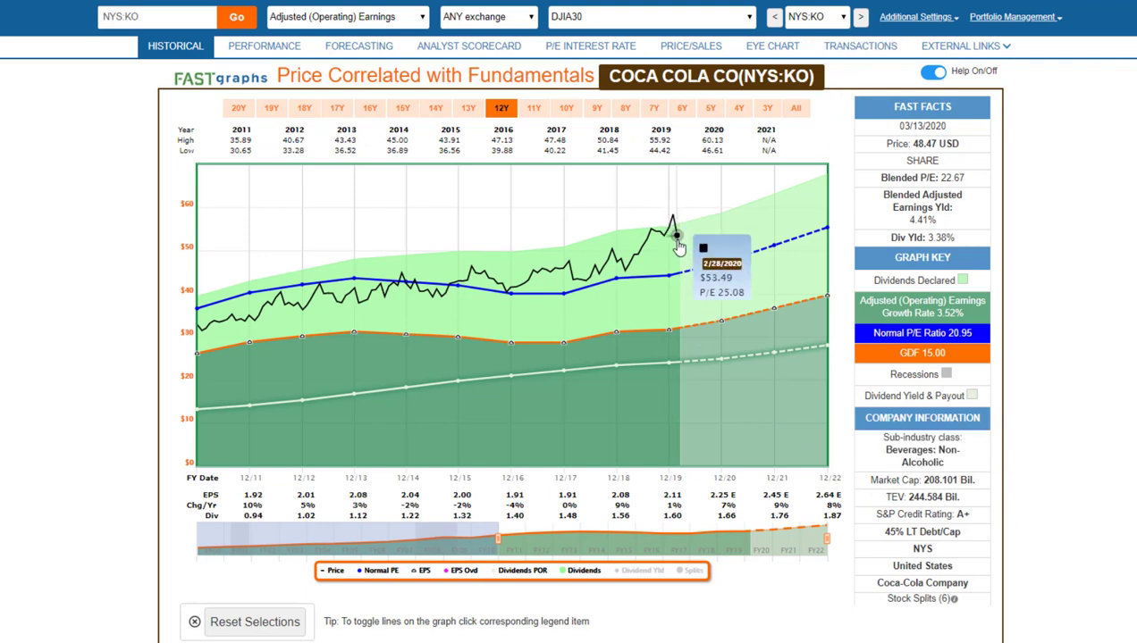
# Show McDonald's historical graph over all years and inspect its recent prices and dividend yield.
pyautogui.click(860, 17)
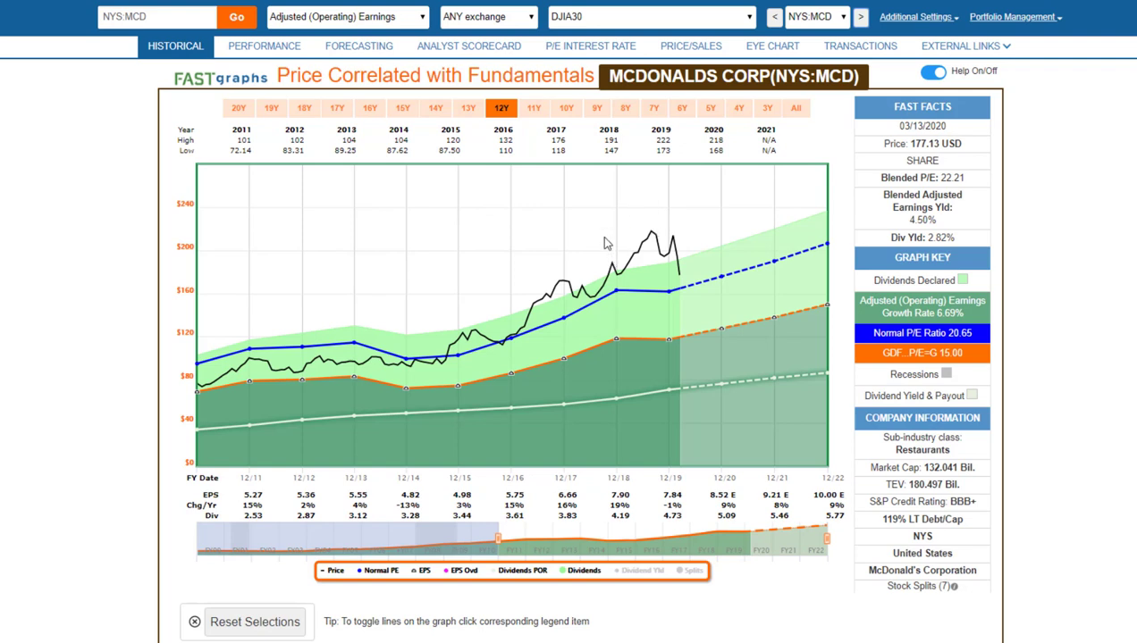
pyautogui.click(795, 111)
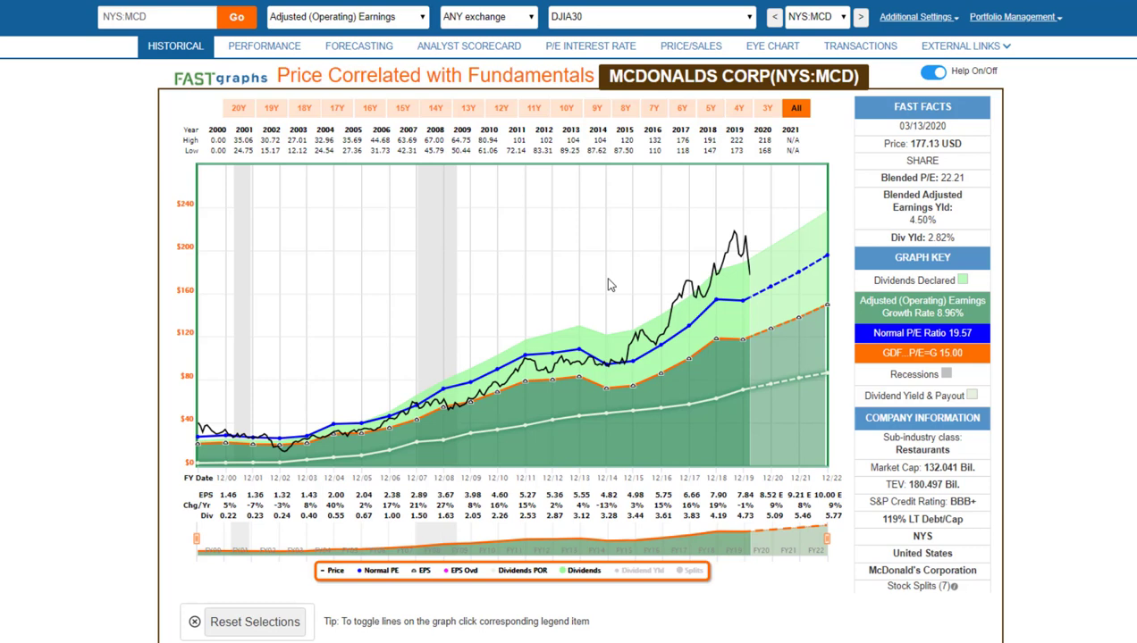
pyautogui.moveTo(740, 255)
pyautogui.moveTo(961, 239)
# Show 3M's historical graph, measure the rate of return from the 1/31/2018 price peak to 3/13/2020, and clear the measurement.
pyautogui.click(859, 17)
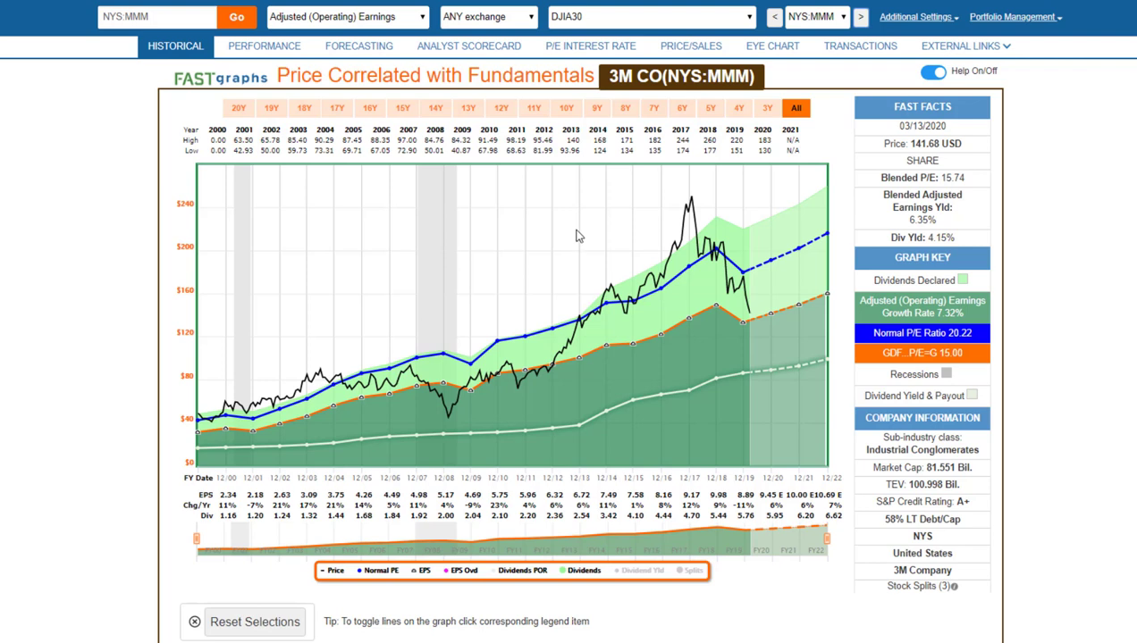
pyautogui.moveTo(691, 204)
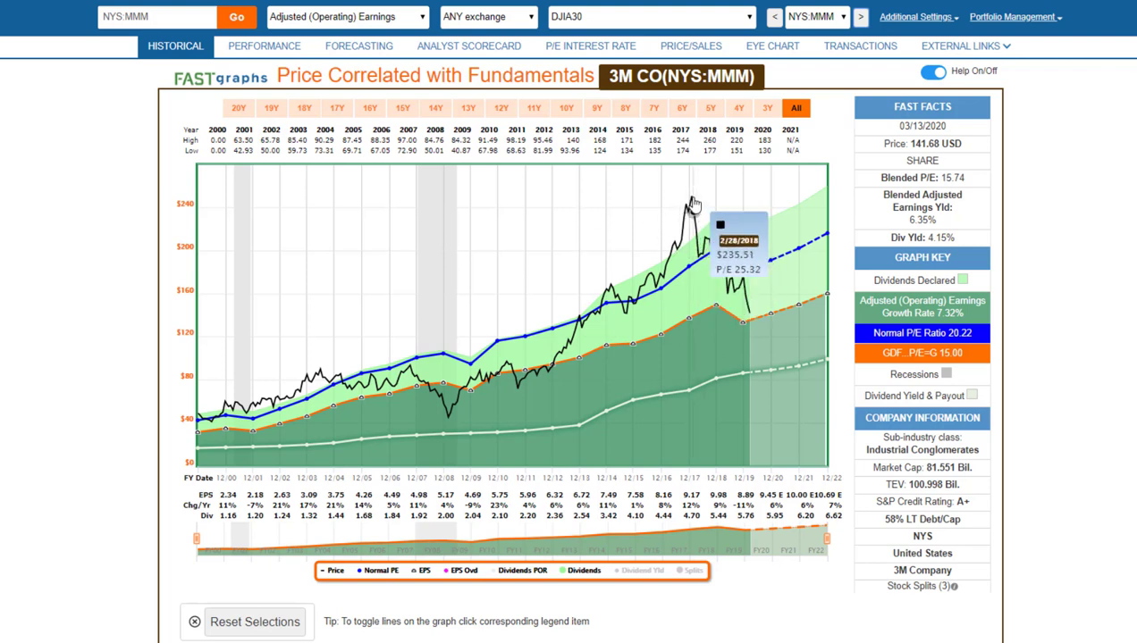
pyautogui.click(691, 197)
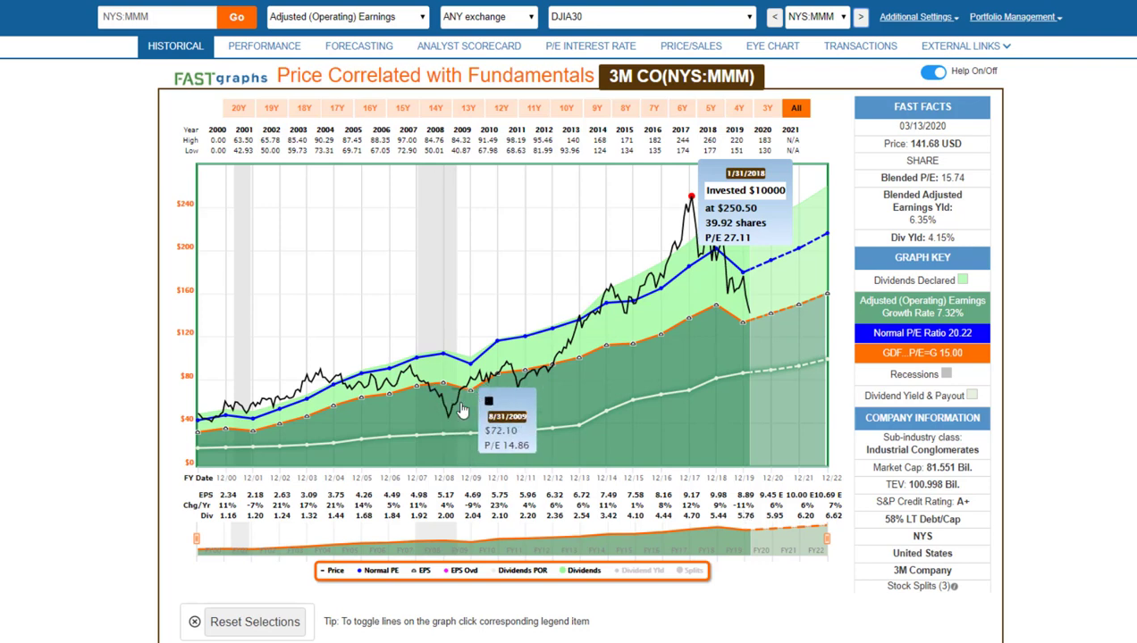
pyautogui.click(755, 320)
pyautogui.moveTo(833, 395); pyautogui.dragTo(467, 221)
pyautogui.moveTo(735, 218); pyautogui.dragTo(350, 205)
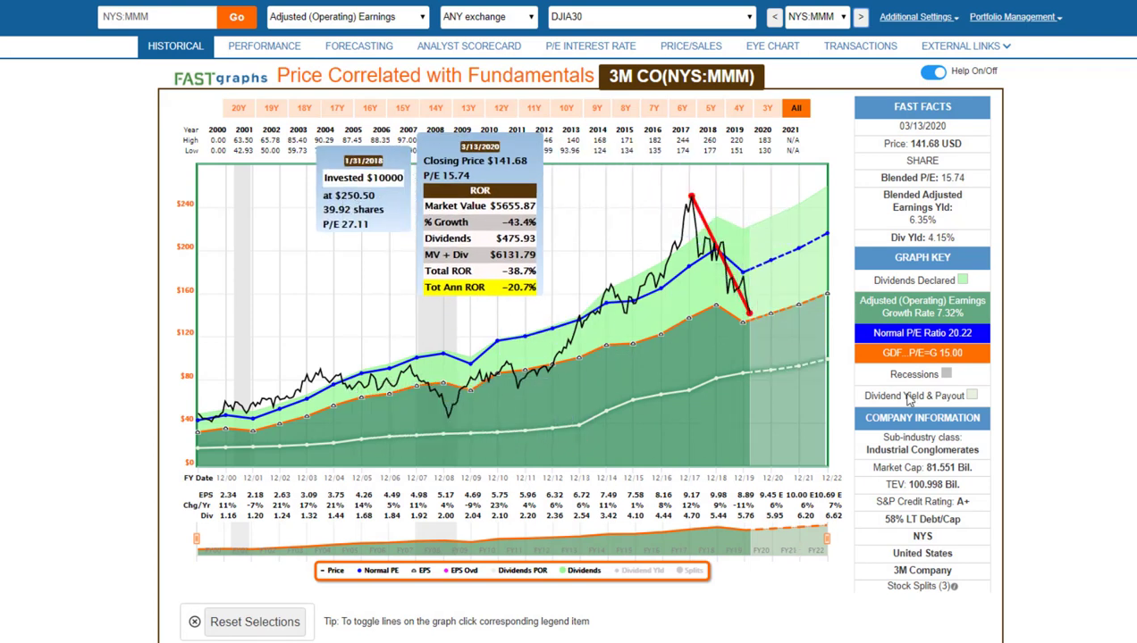
pyautogui.click(752, 329)
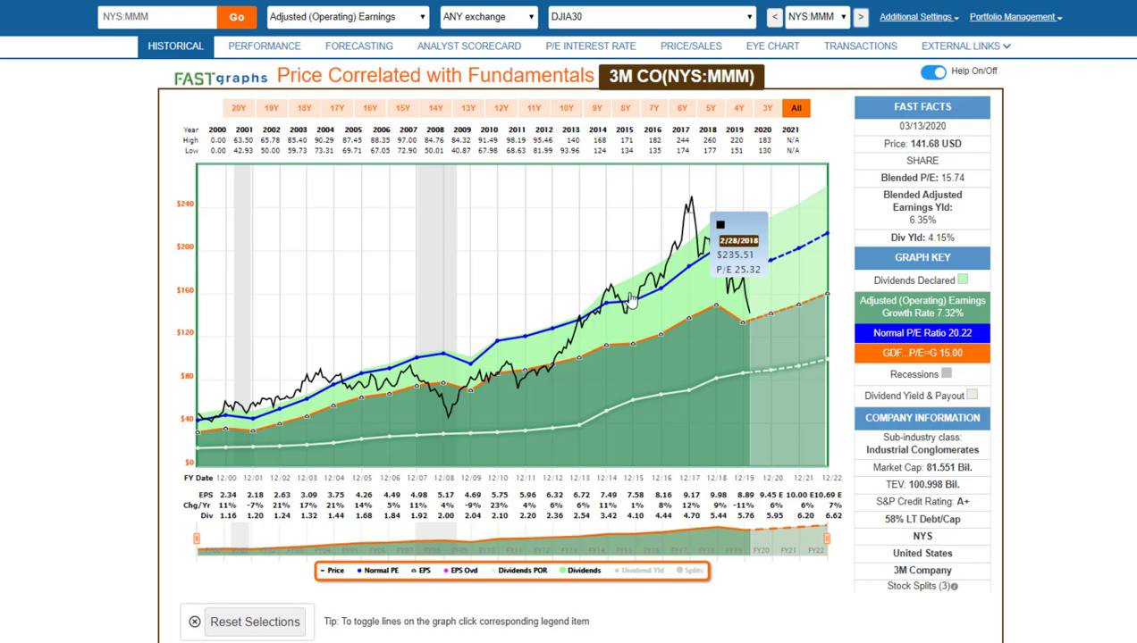
# Show Merck's historical graph and inspect its latest price, blended P/E and earnings yield.
pyautogui.click(860, 18)
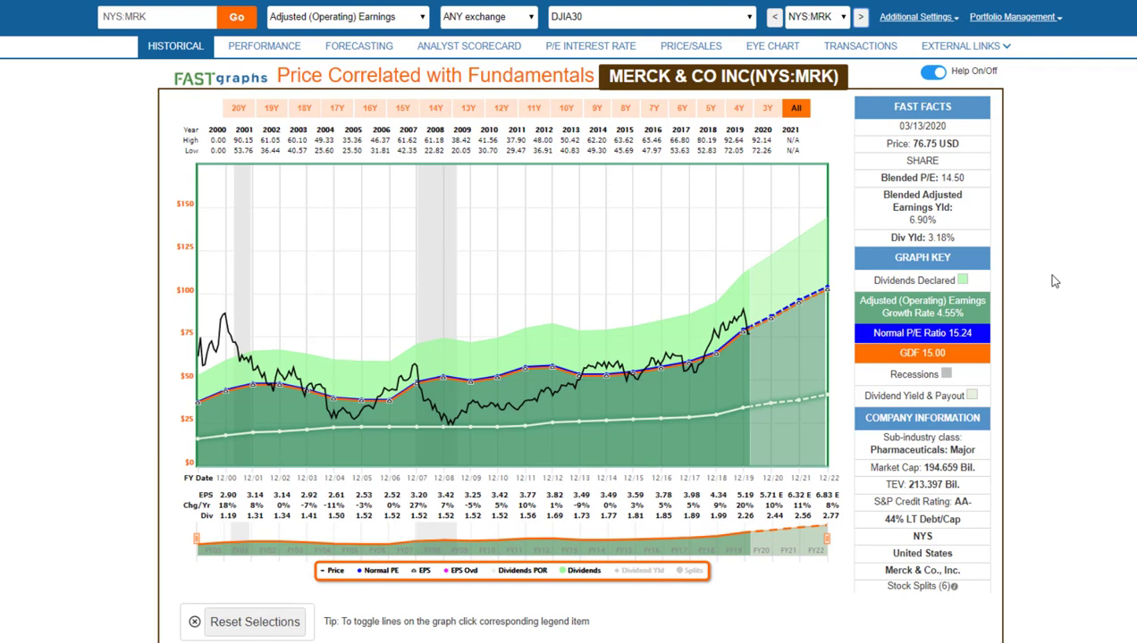
pyautogui.moveTo(749, 341)
pyautogui.moveTo(970, 190)
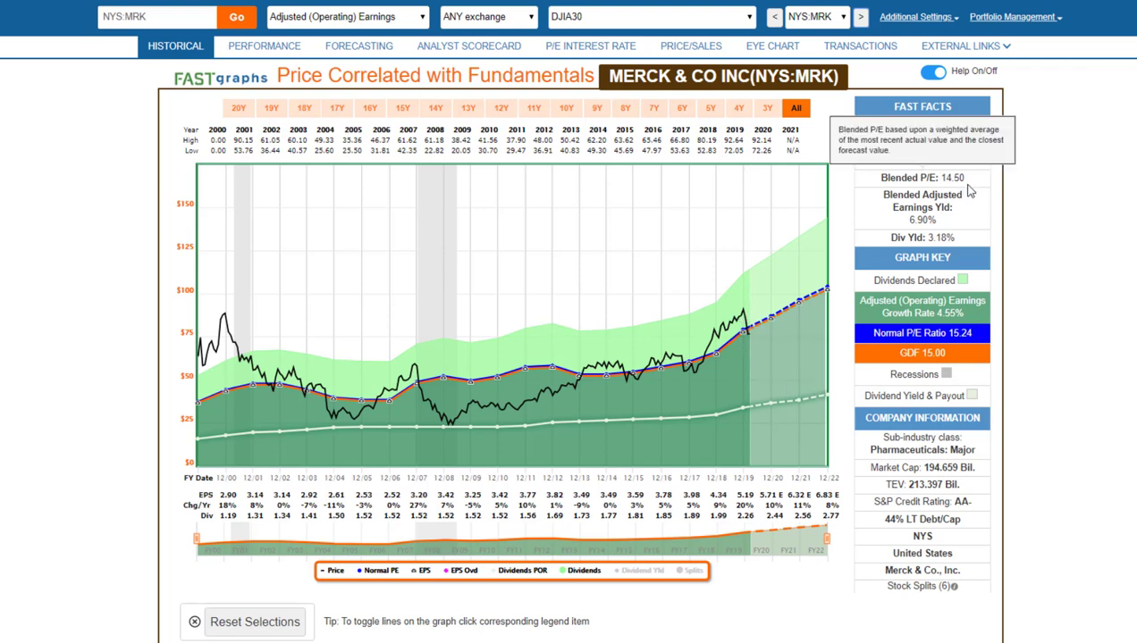
pyautogui.moveTo(938, 229)
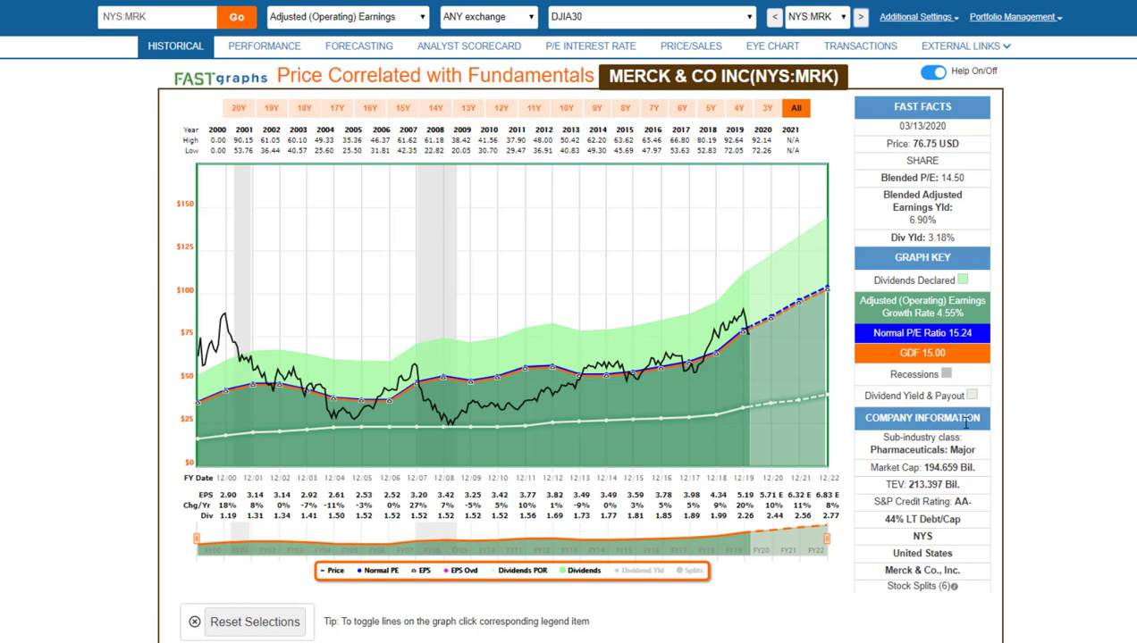
# Show Microsoft and compare its price with earnings over all years, 11 years and 9 years, ending on the all-years view.
pyautogui.click(862, 18)
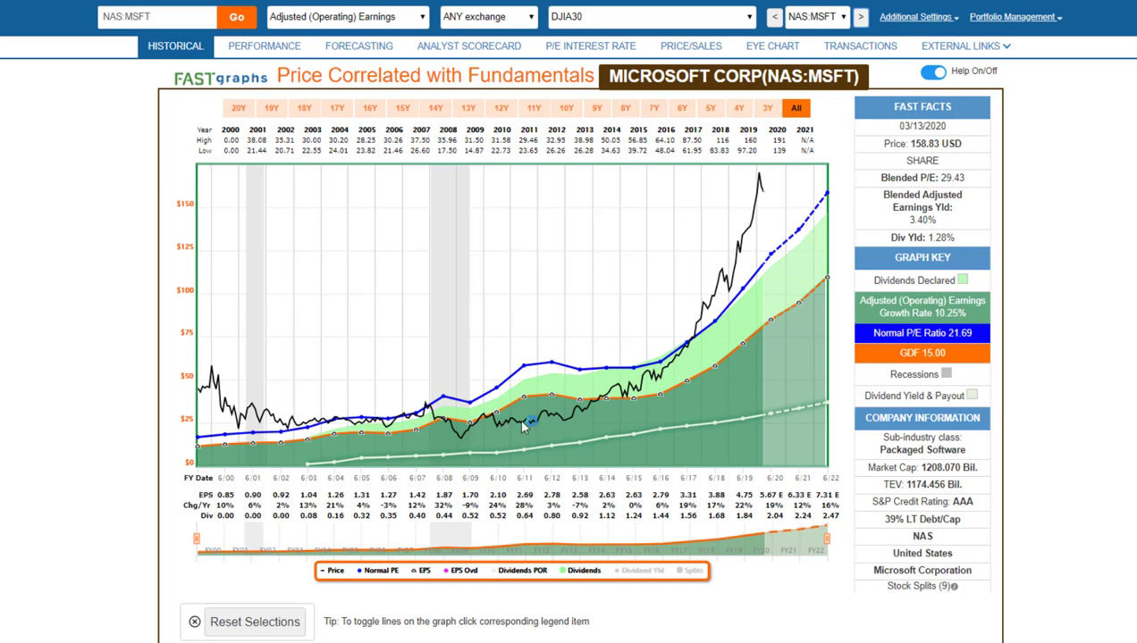
pyautogui.moveTo(525, 443)
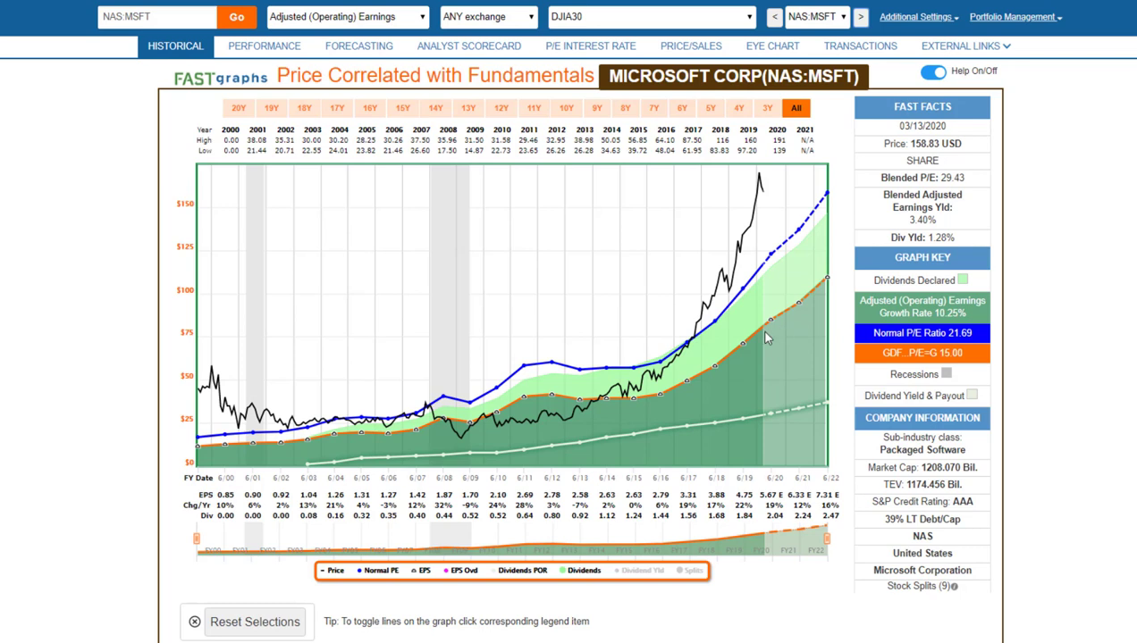
pyautogui.moveTo(644, 399)
pyautogui.click(536, 112)
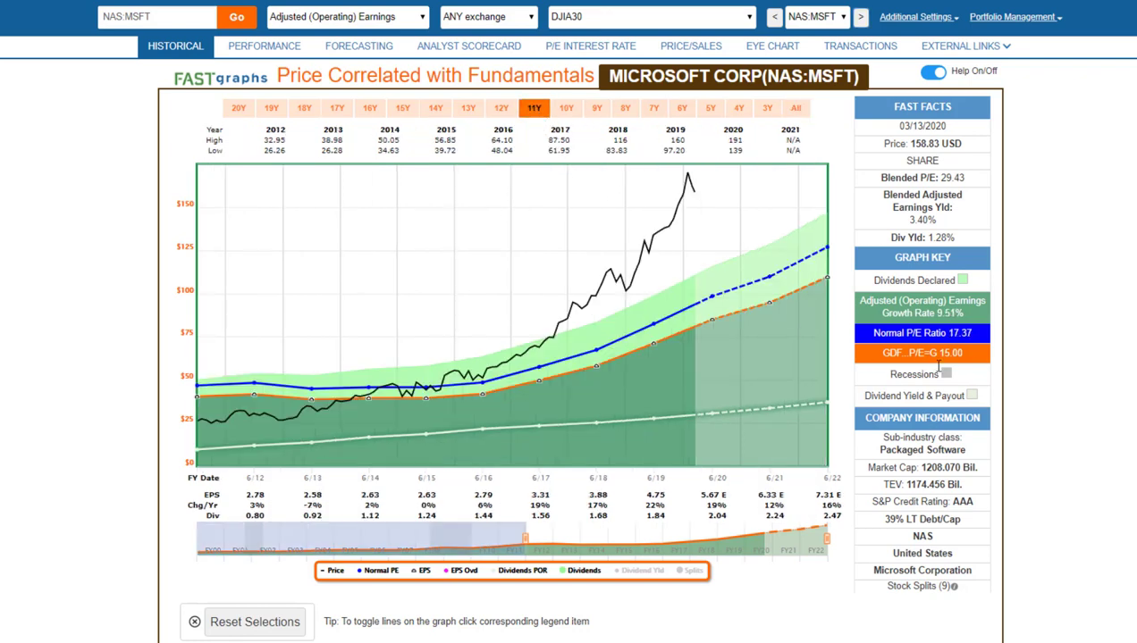
pyautogui.click(597, 110)
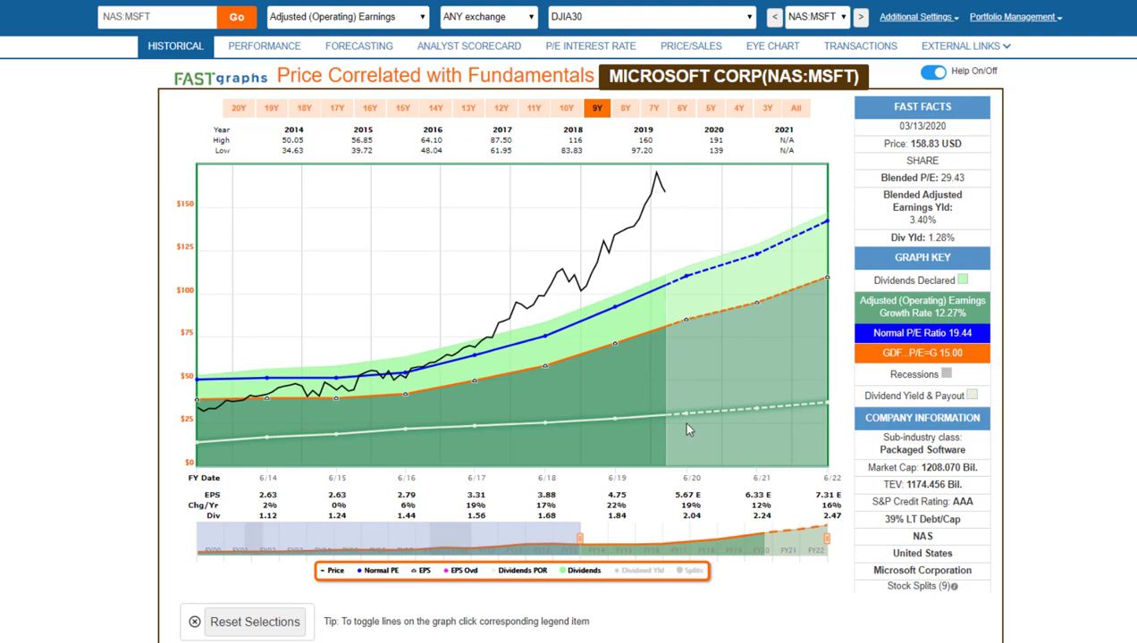
pyautogui.click(797, 108)
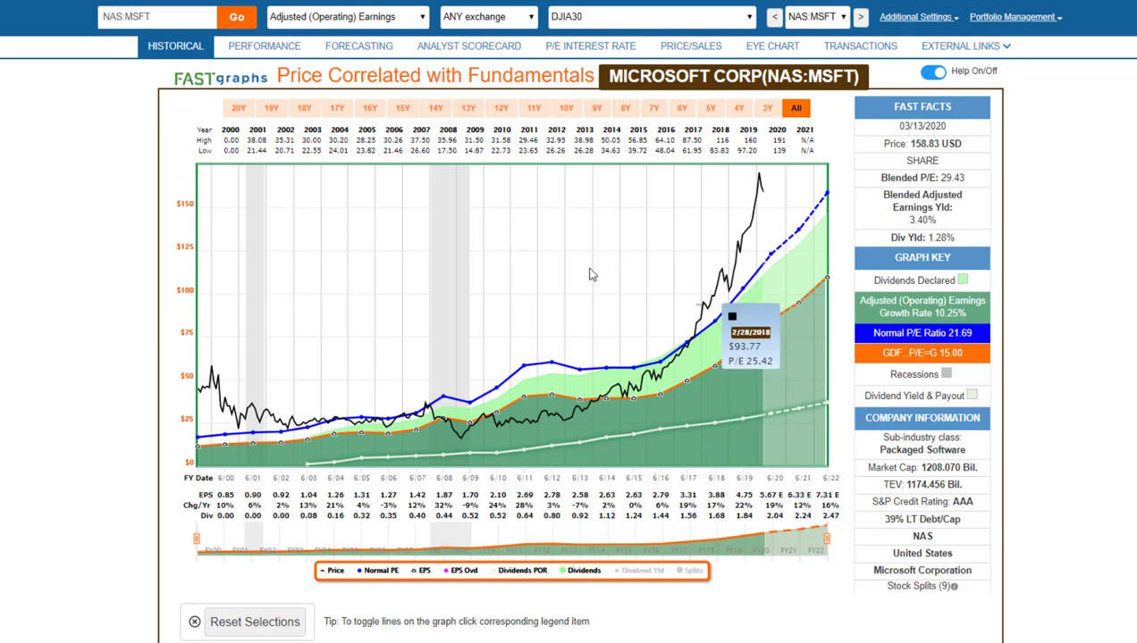
# Review the historical graphs of Nike, Pfizer, Procter & Gamble and Travelers, inspecting their recent prices against earnings.
pyautogui.click(860, 18)
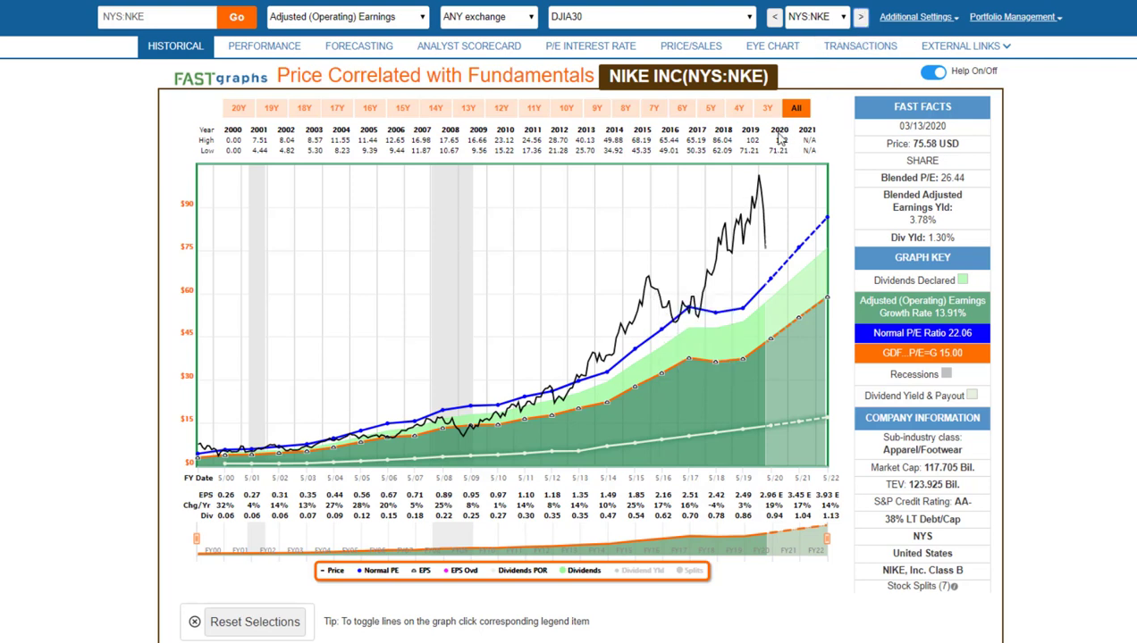
pyautogui.moveTo(758, 178)
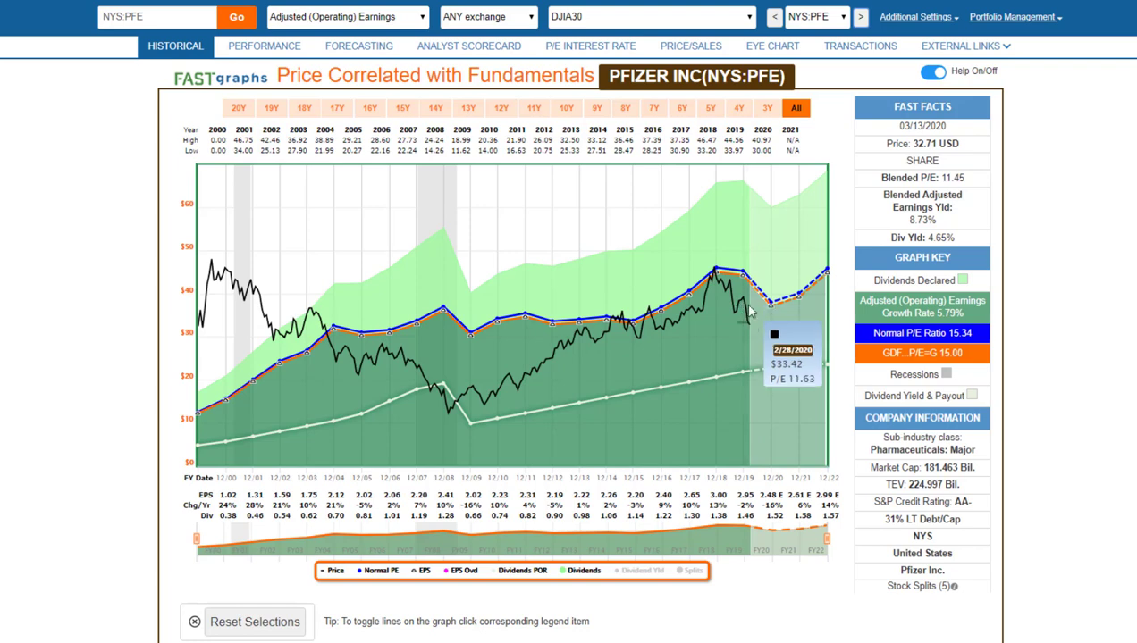
pyautogui.click(859, 17)
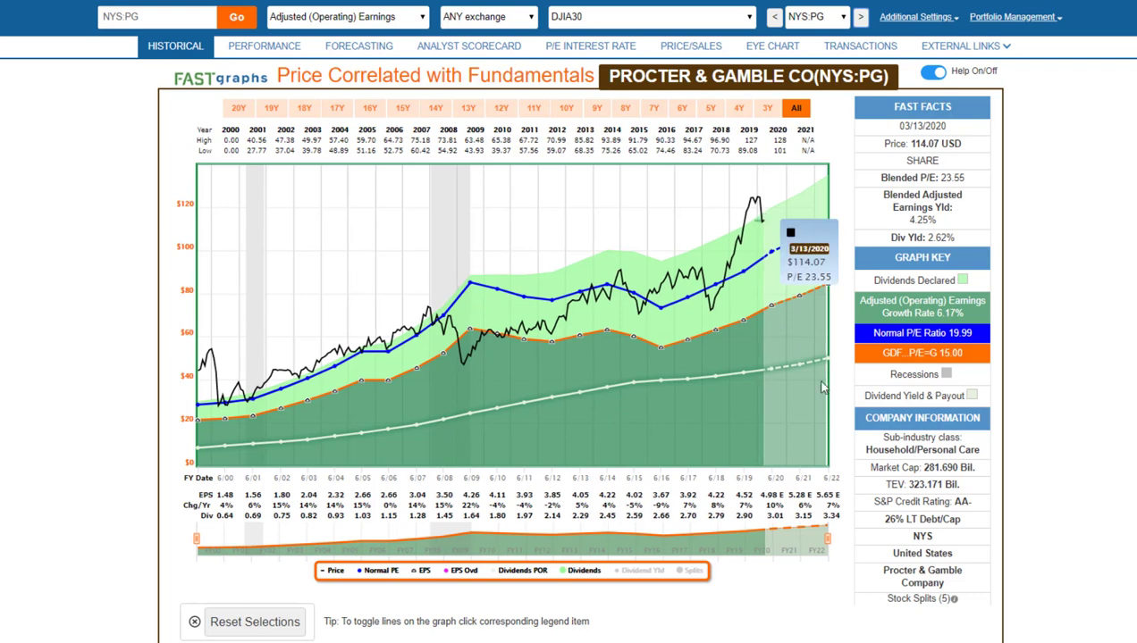
pyautogui.click(859, 19)
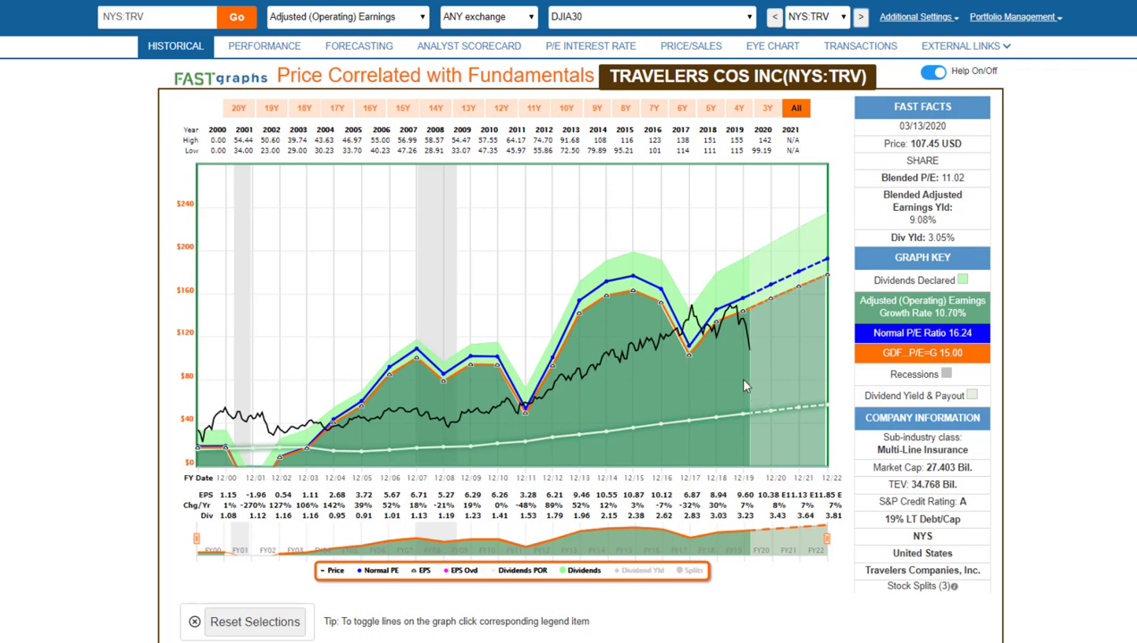
pyautogui.moveTo(752, 362)
# Show UnitedHealth Group, check its forecast earnings estimates, and return to the historical graph to inspect the latest price.
pyautogui.click(860, 18)
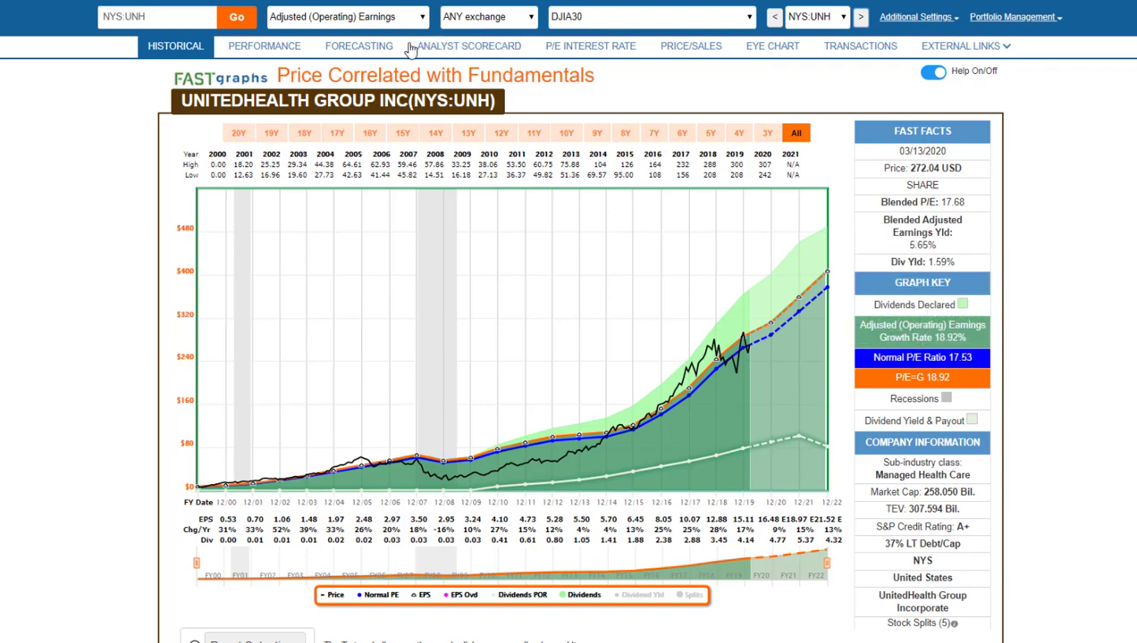
pyautogui.click(340, 50)
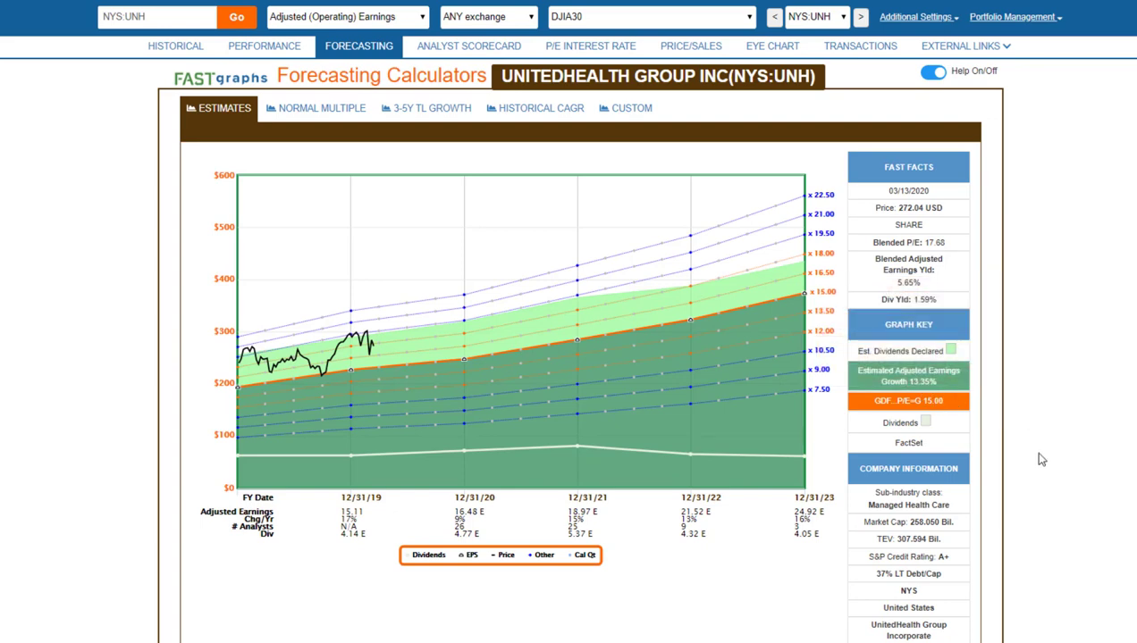
pyautogui.click(176, 49)
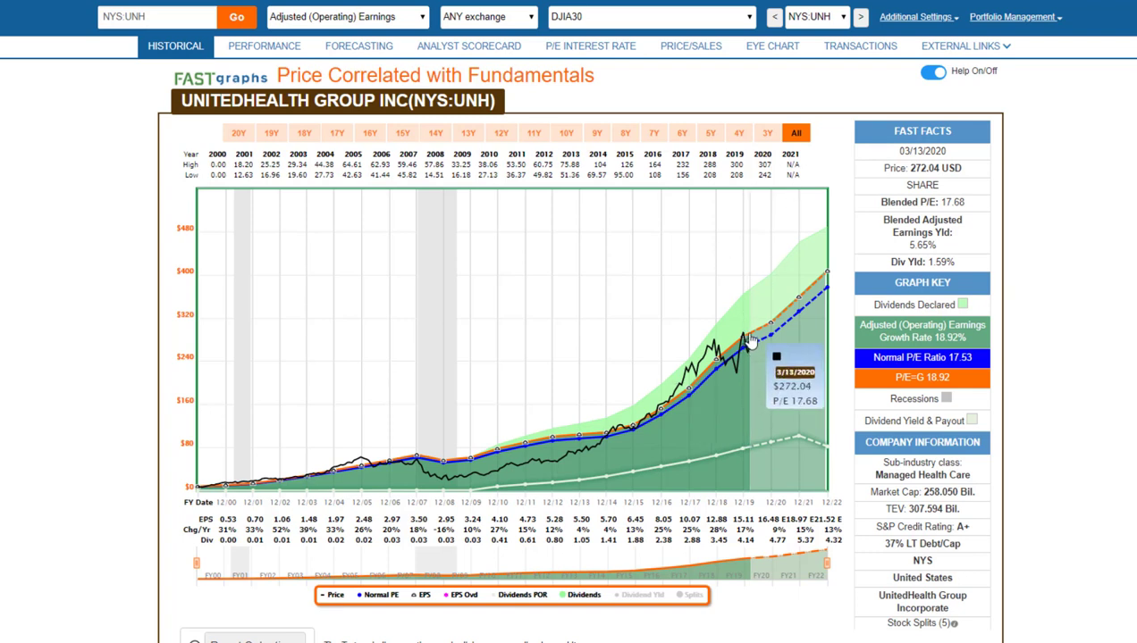
# Show the historical graphs of United Technologies and Visa, inspecting their recent prices, dividends and blended P/E against earnings.
pyautogui.click(862, 17)
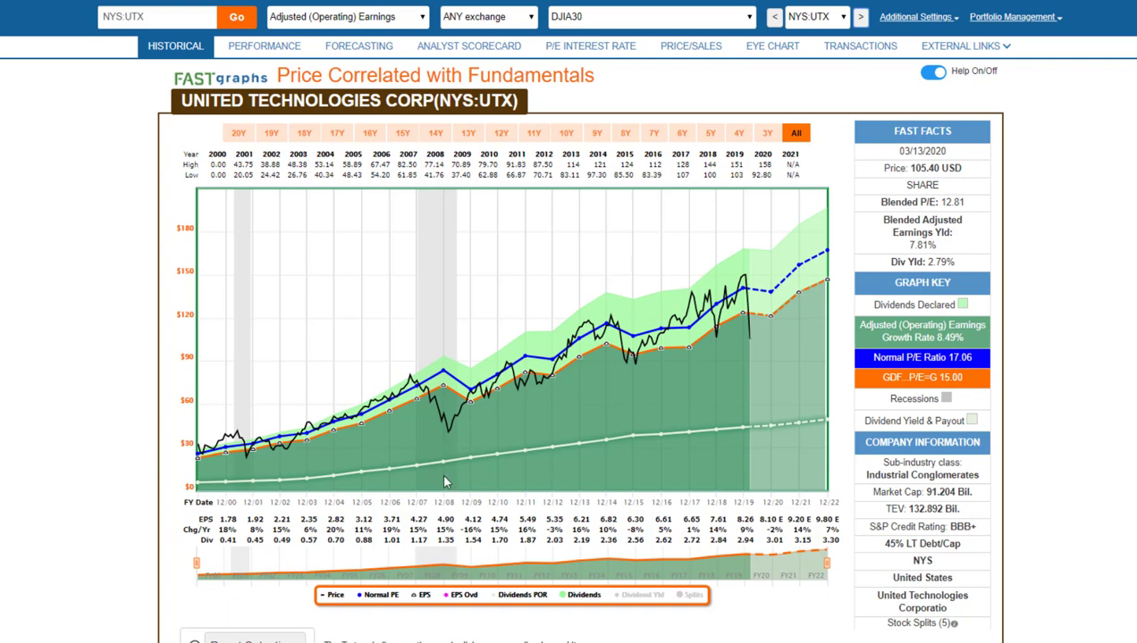
pyautogui.moveTo(745, 280)
pyautogui.moveTo(655, 431)
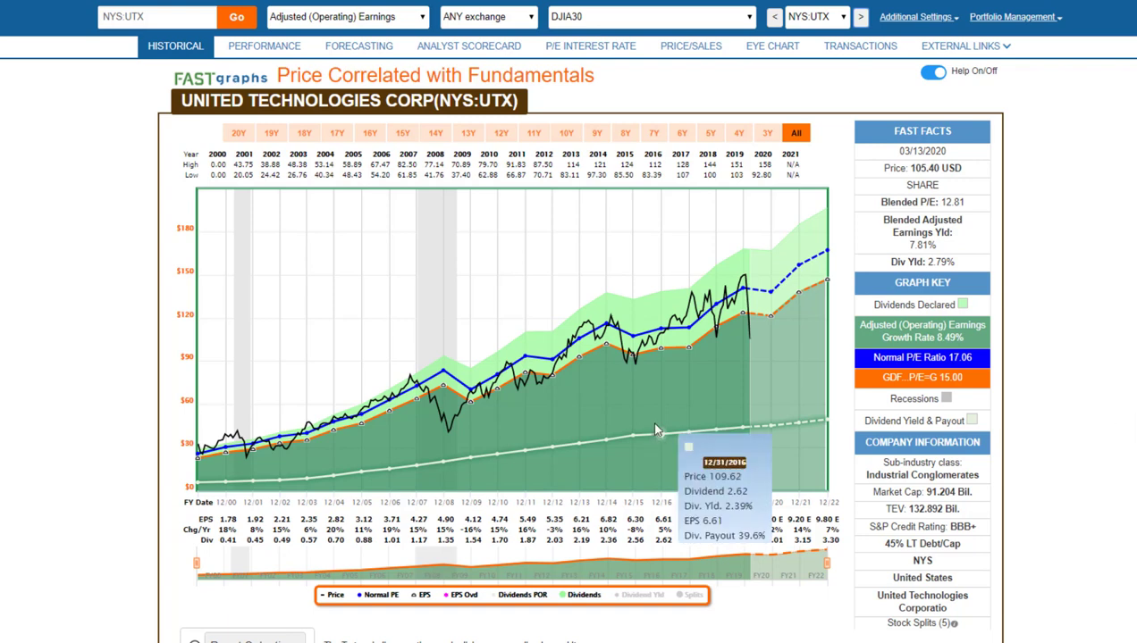
pyautogui.click(860, 18)
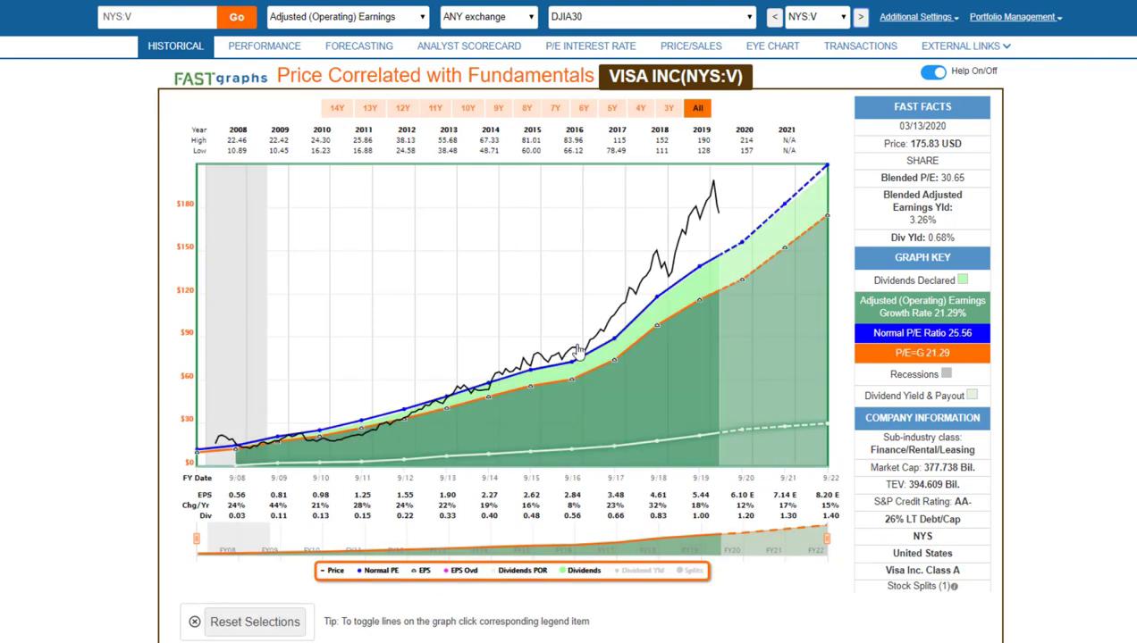
pyautogui.moveTo(716, 198)
pyautogui.moveTo(962, 198)
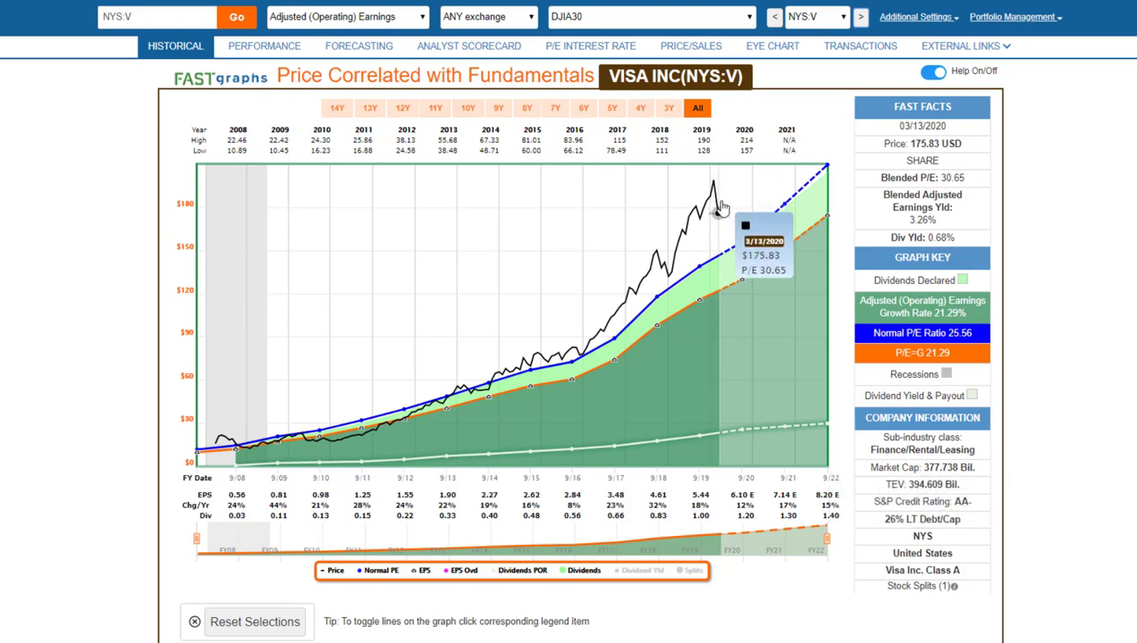
# Show Verizon's historical graph and inspect its recent prices, P/E and dividend yield.
pyautogui.click(861, 18)
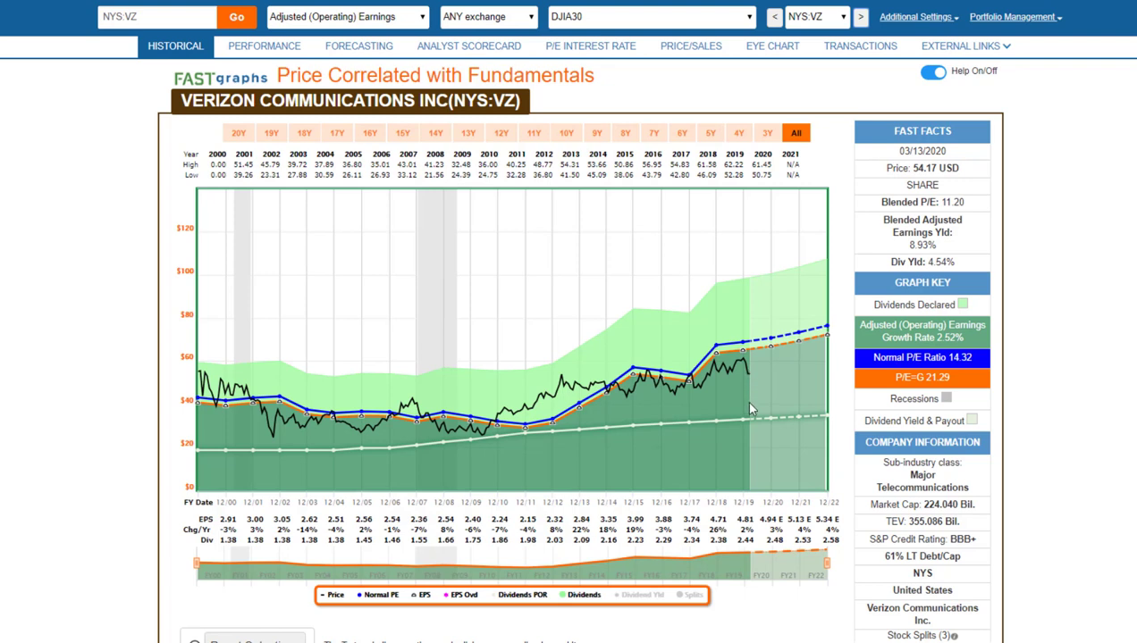
pyautogui.moveTo(744, 367)
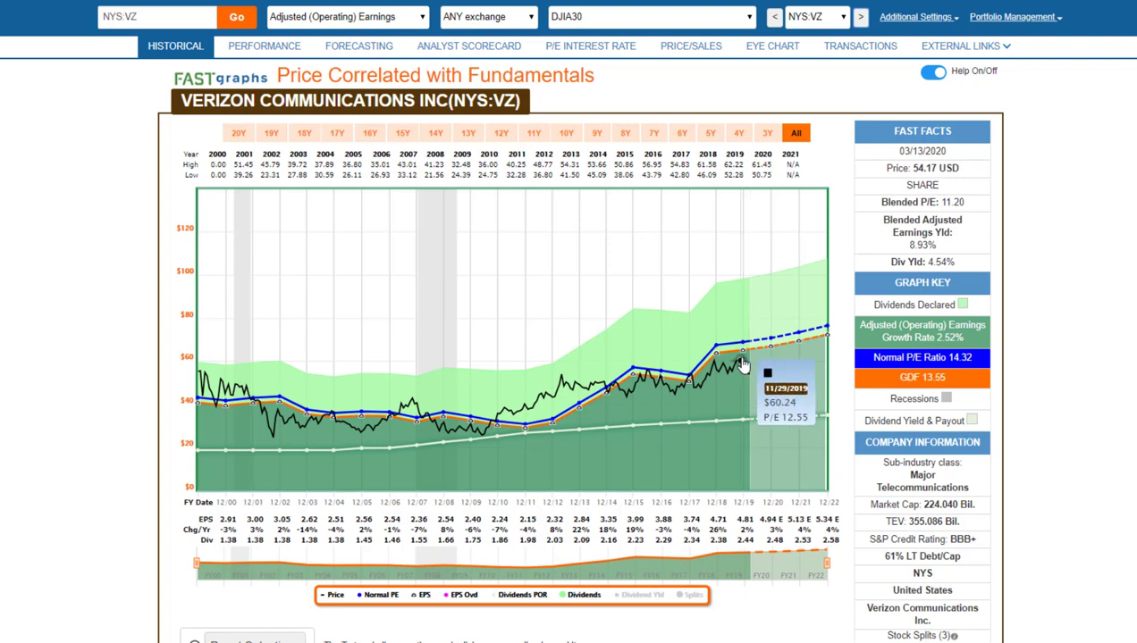
pyautogui.moveTo(751, 388)
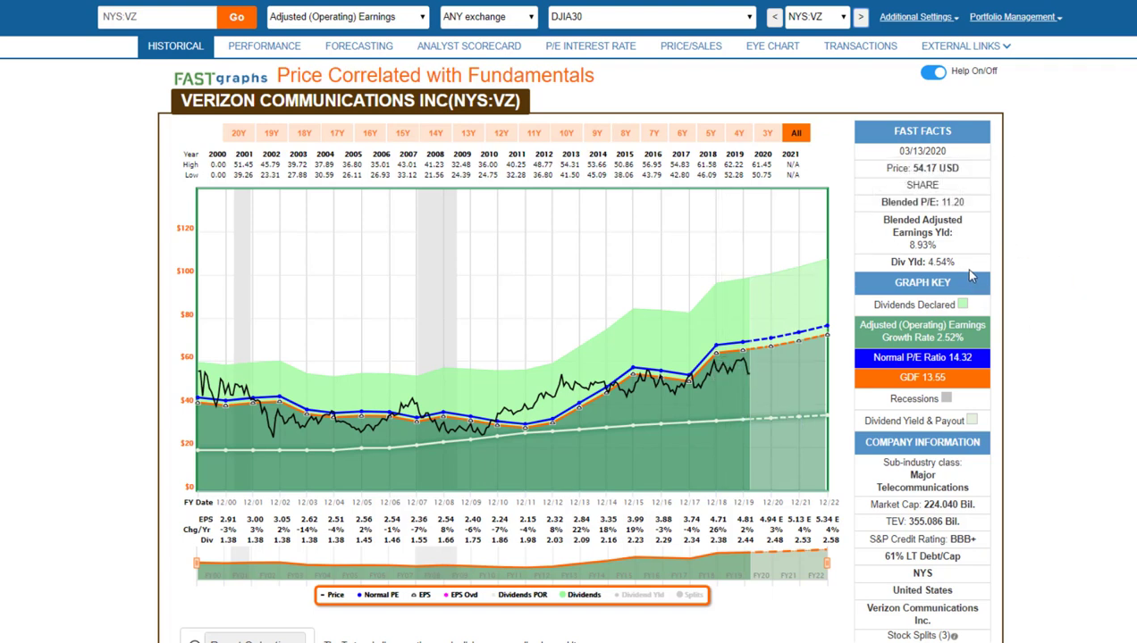
# Review the historical graphs of Walgreens Boots Alliance and Walmart, comparing their prices with earnings and normal P/E.
pyautogui.click(860, 19)
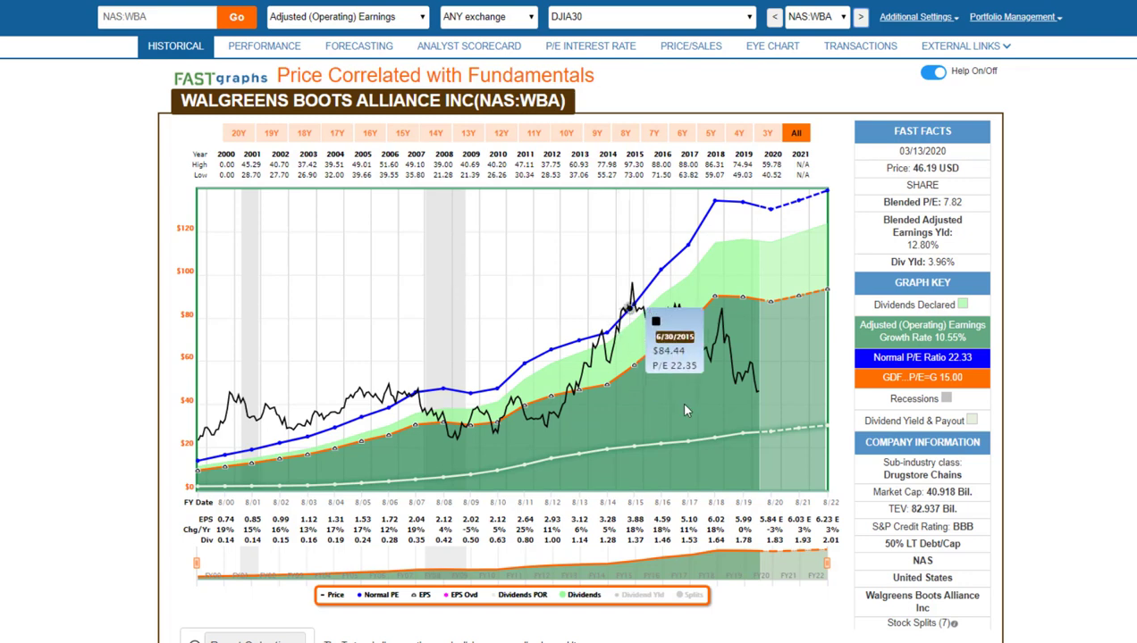
pyautogui.click(861, 18)
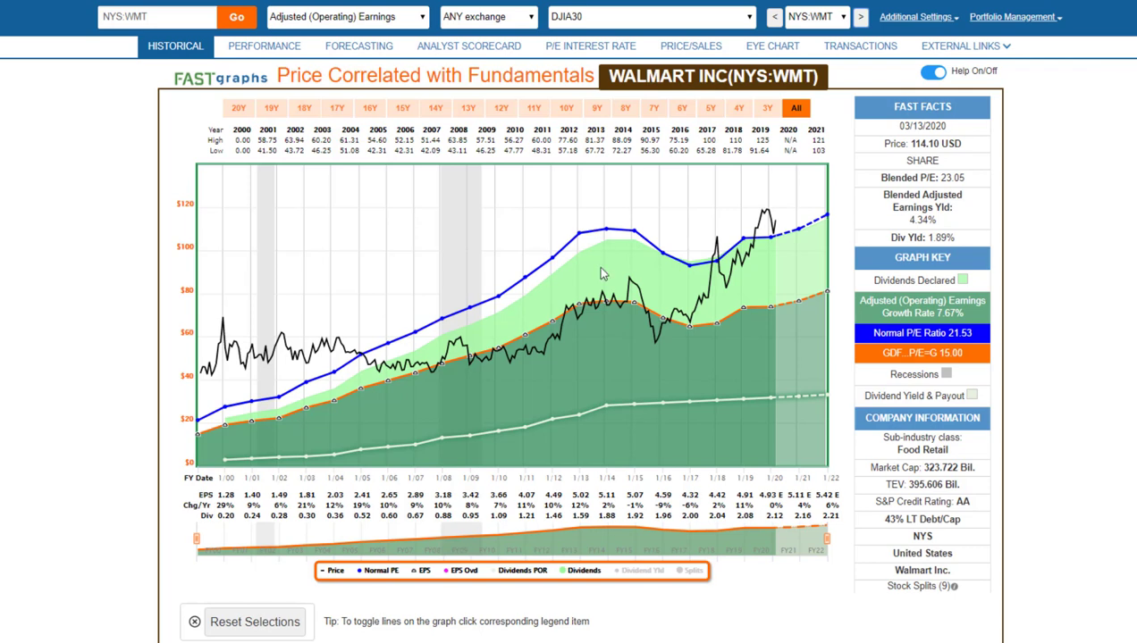
pyautogui.moveTo(604, 293)
pyautogui.moveTo(771, 220)
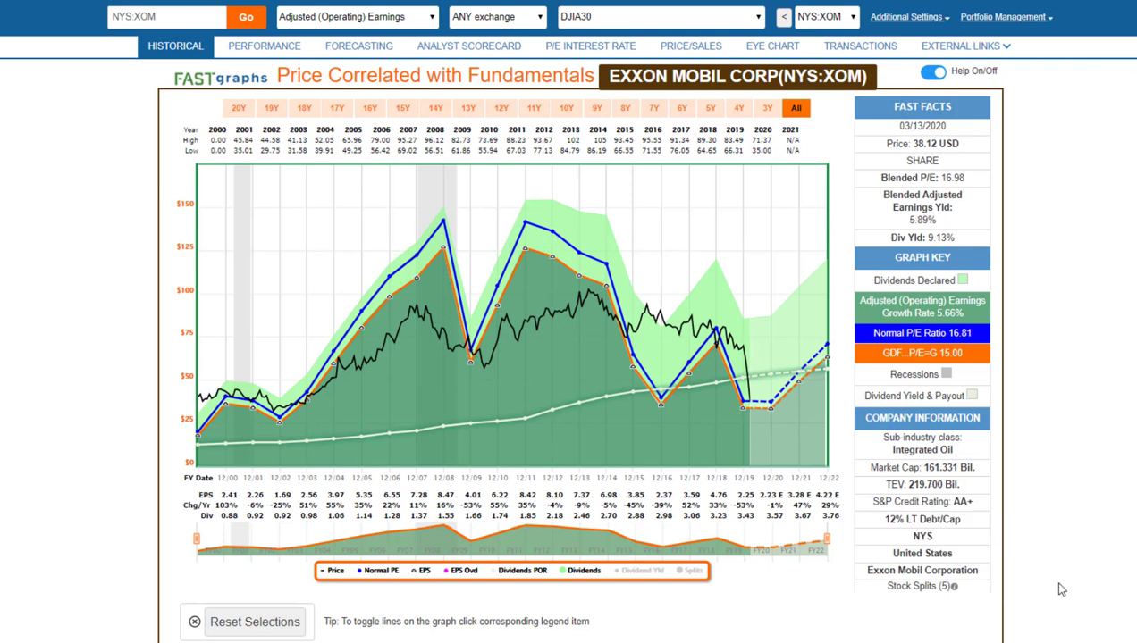
# Show Exxon Mobil and compare its price with earnings and dividends over all years and 10 years, ending on the all-years view.
pyautogui.moveTo(811, 401)
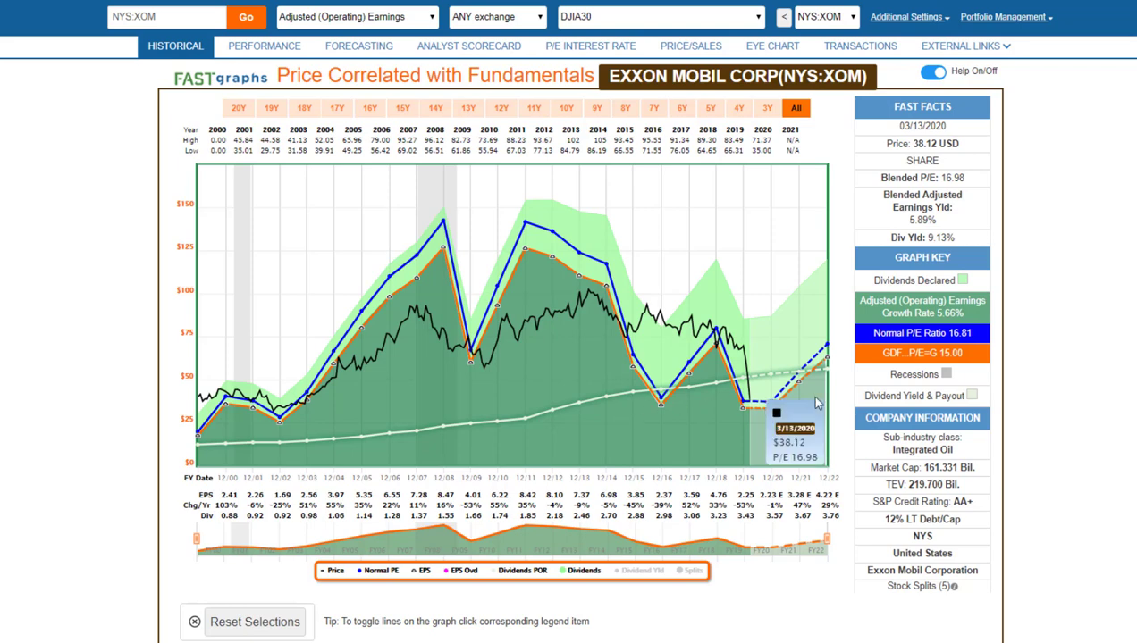
pyautogui.click(567, 109)
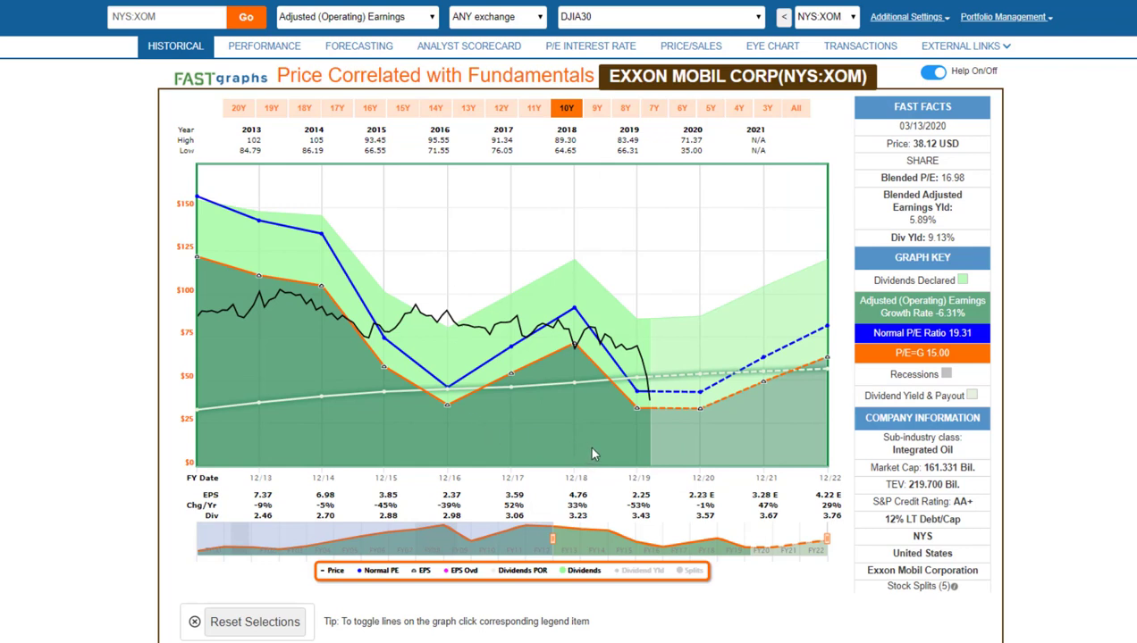
pyautogui.moveTo(661, 457)
pyautogui.scroll(-3, 1059, 496)
pyautogui.scroll(3, 1063, 490)
pyautogui.click(796, 109)
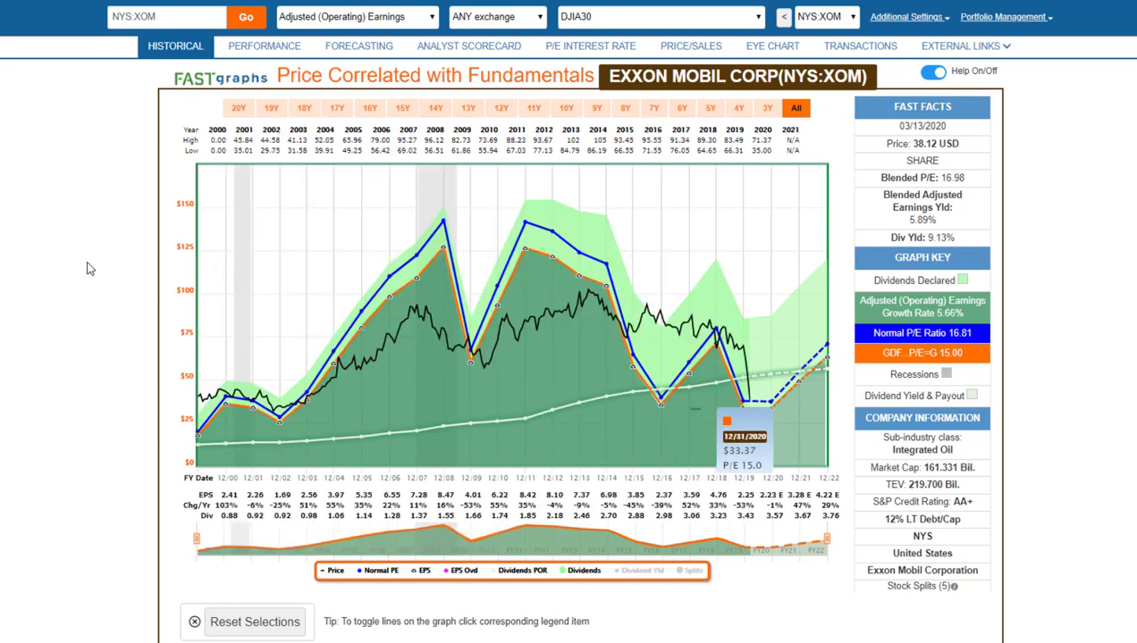